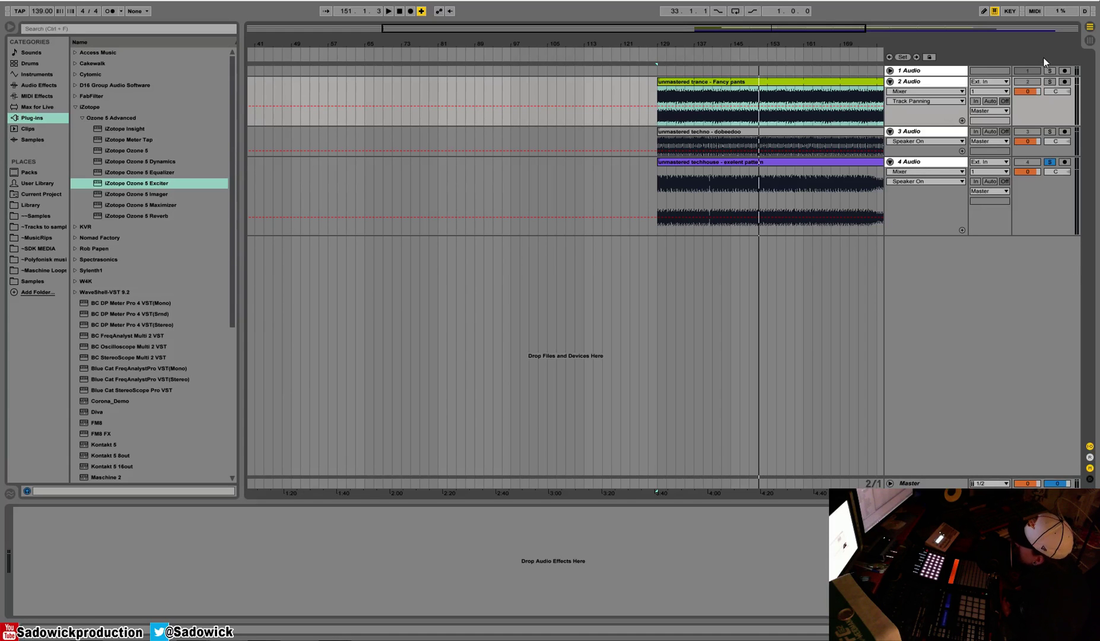
Step: Solo track 2 in the mixer so it replaces track 4's solo
left_click(1050, 83)
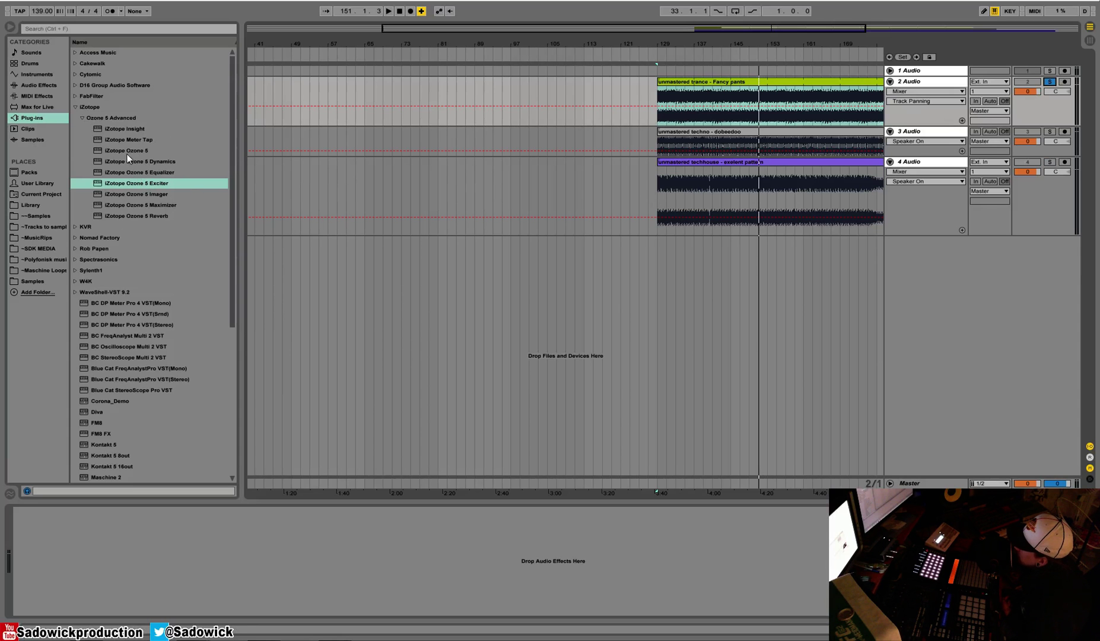
Step: Load iZotope Ozone 5 onto track 2, dismiss the preset manager, and position its window
left_click_drag(126, 153, 246, 517)
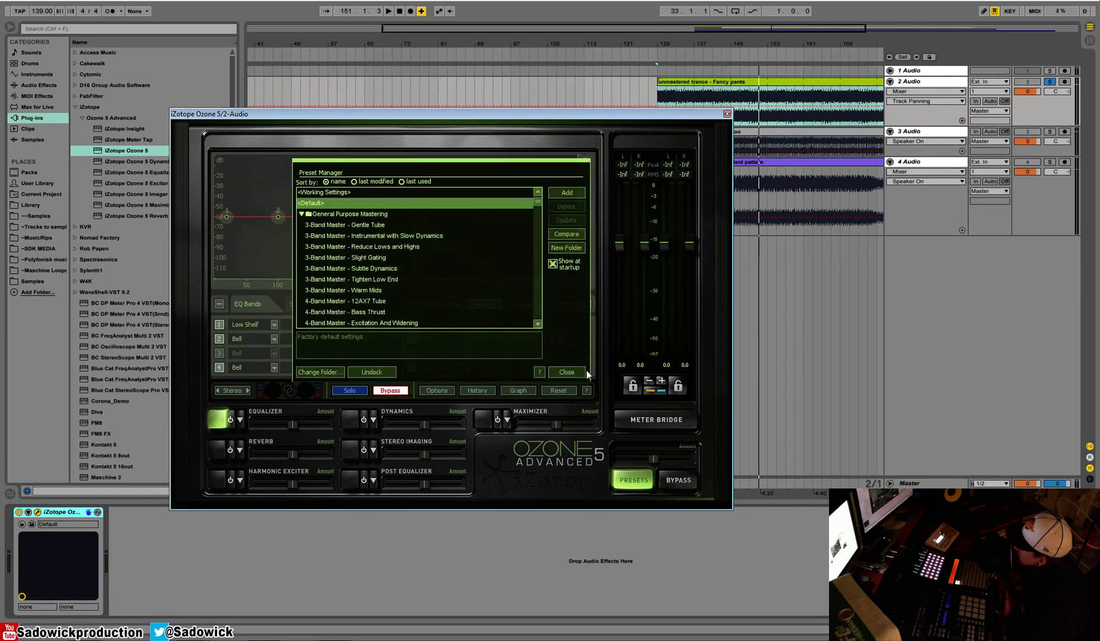
left_click(584, 373)
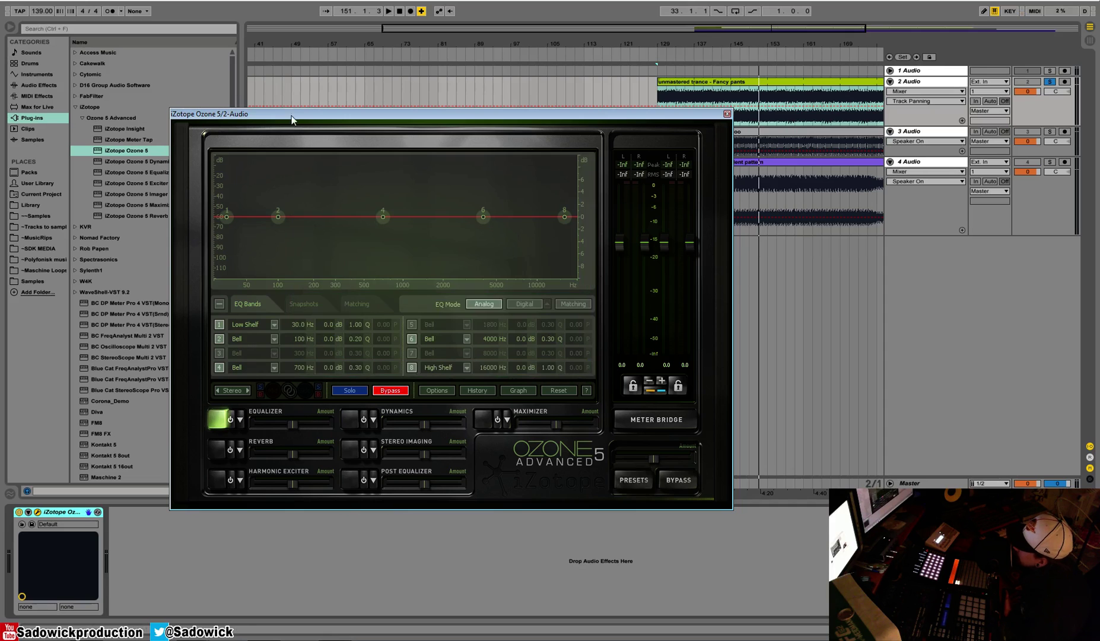
left_click_drag(291, 115, 370, 101)
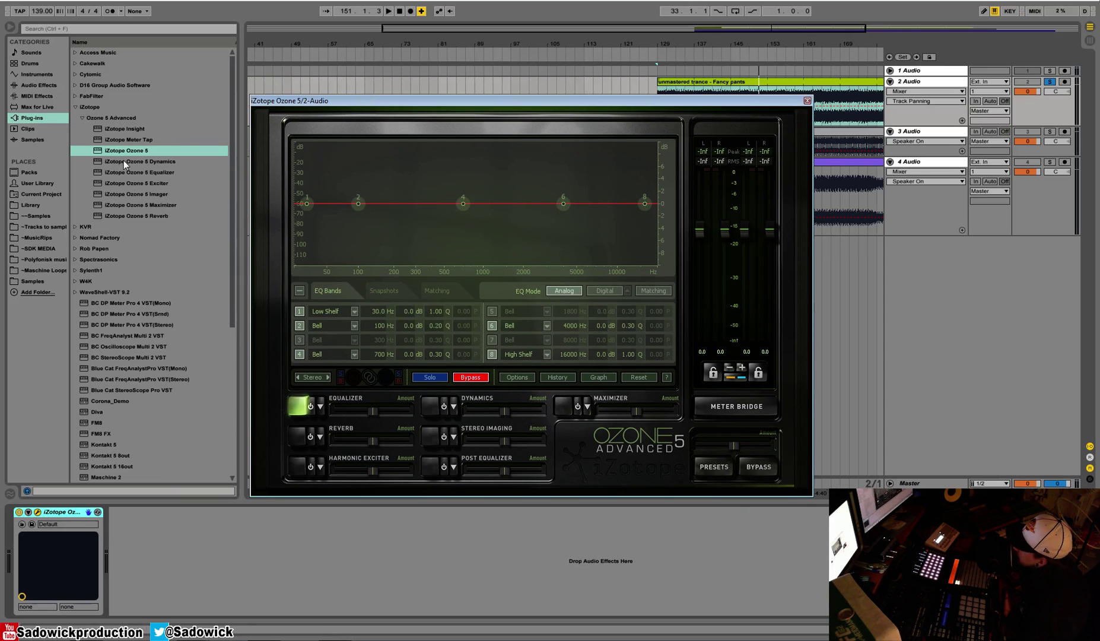
left_click_drag(439, 101, 412, 117)
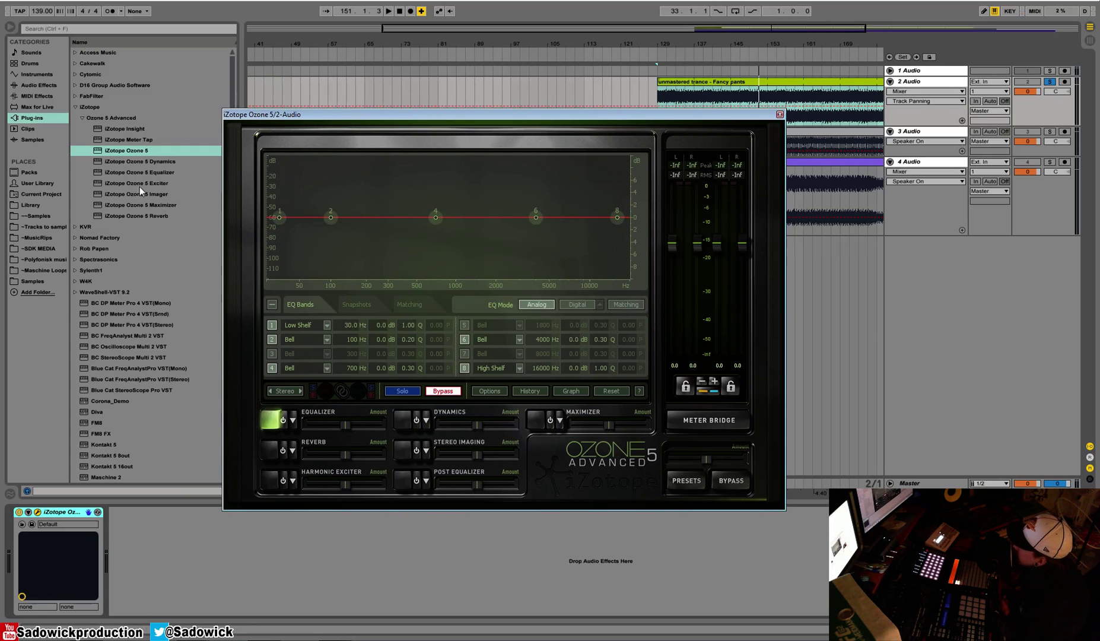
Step: Add Ozone 5 Dynamics as a second device, close its window, and delete it again
left_click_drag(140, 159, 175, 562)
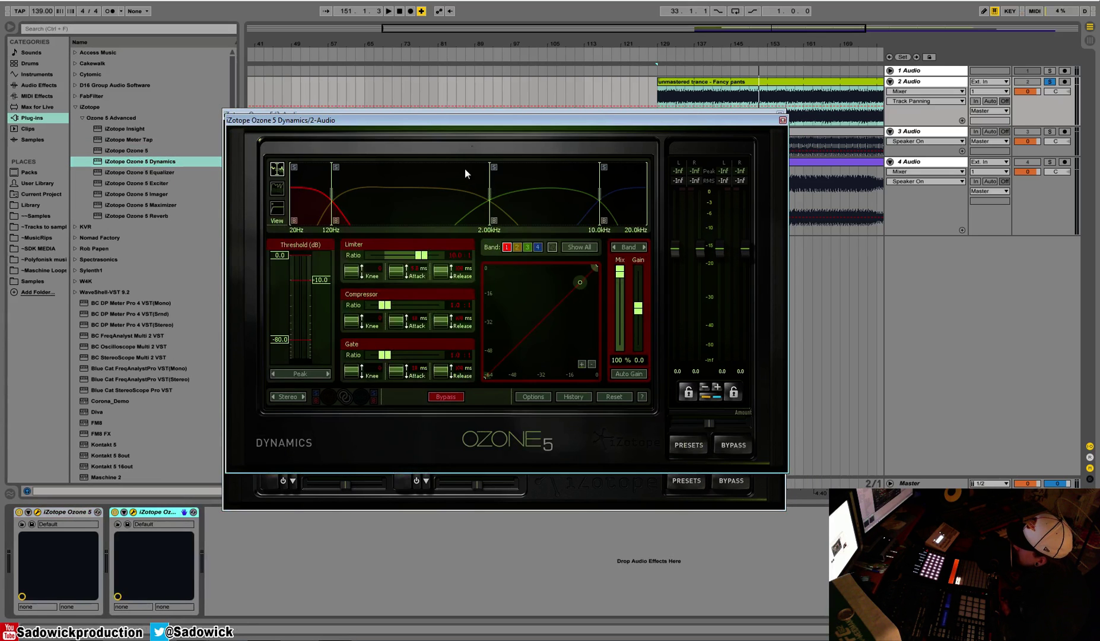
left_click_drag(488, 121, 456, 230)
left_click(164, 513)
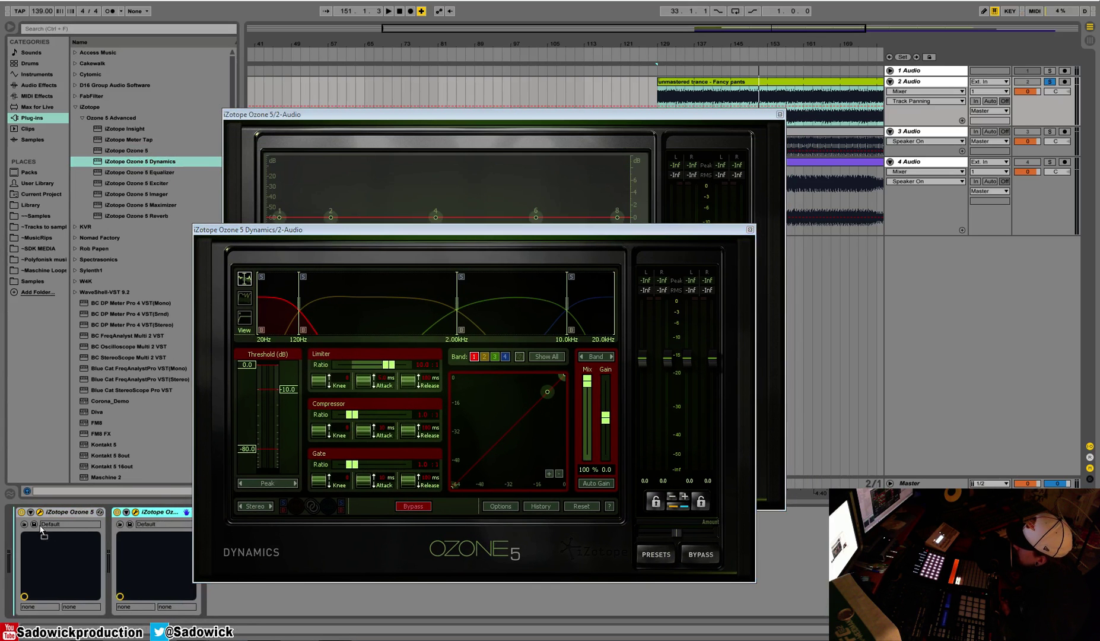
left_click(750, 229)
right_click(172, 513)
left_click(180, 518)
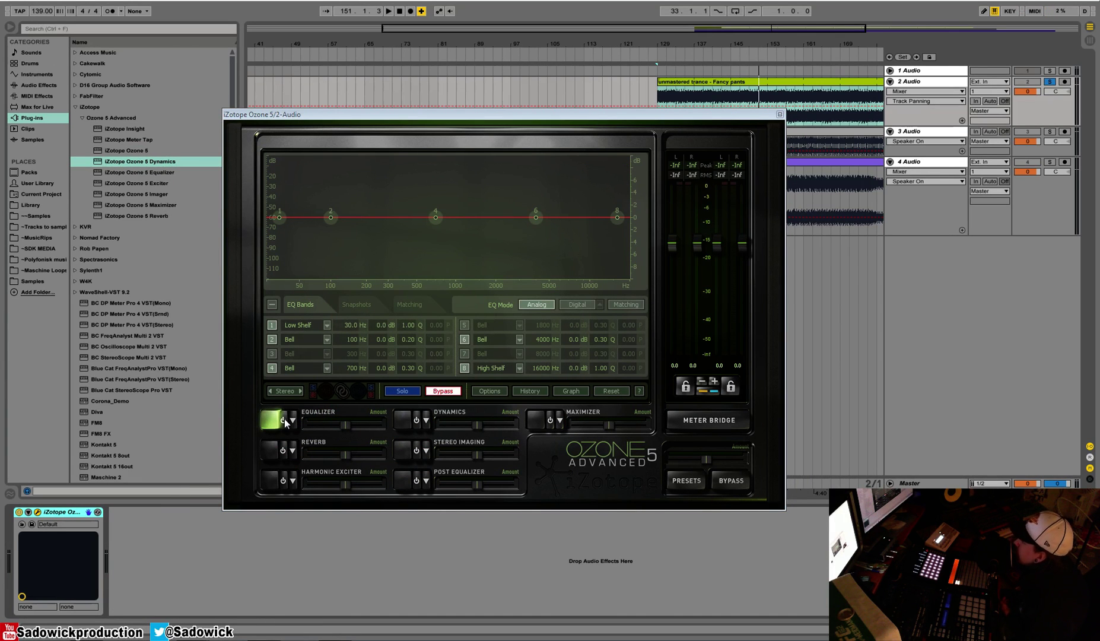
Step: Open Ozone's Filter Graph panel from the Graph button
left_click(570, 391)
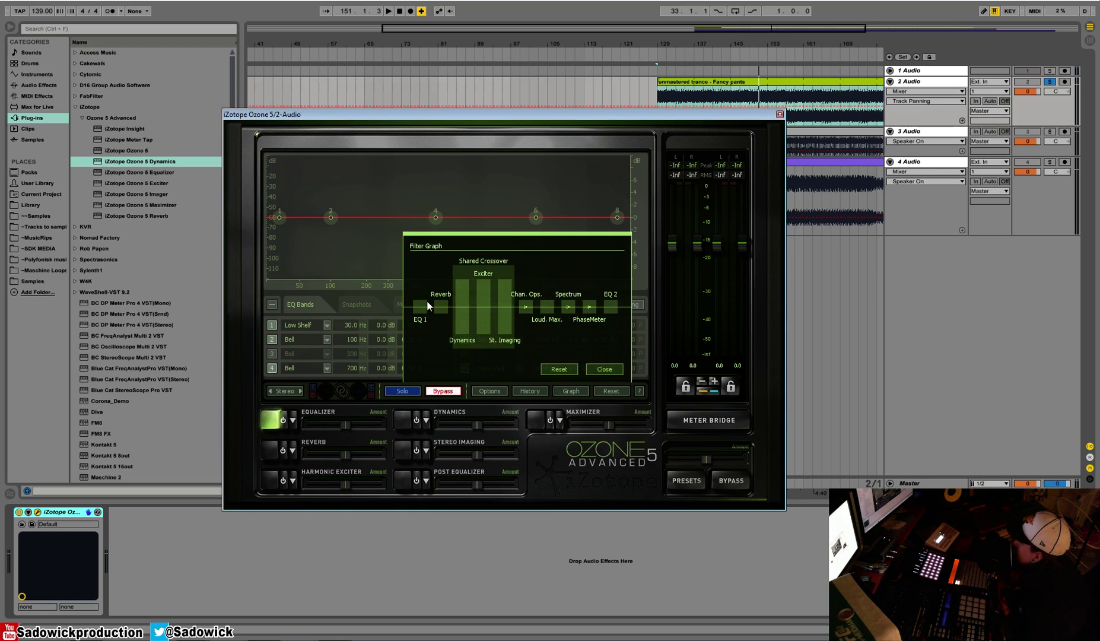
left_click(567, 390)
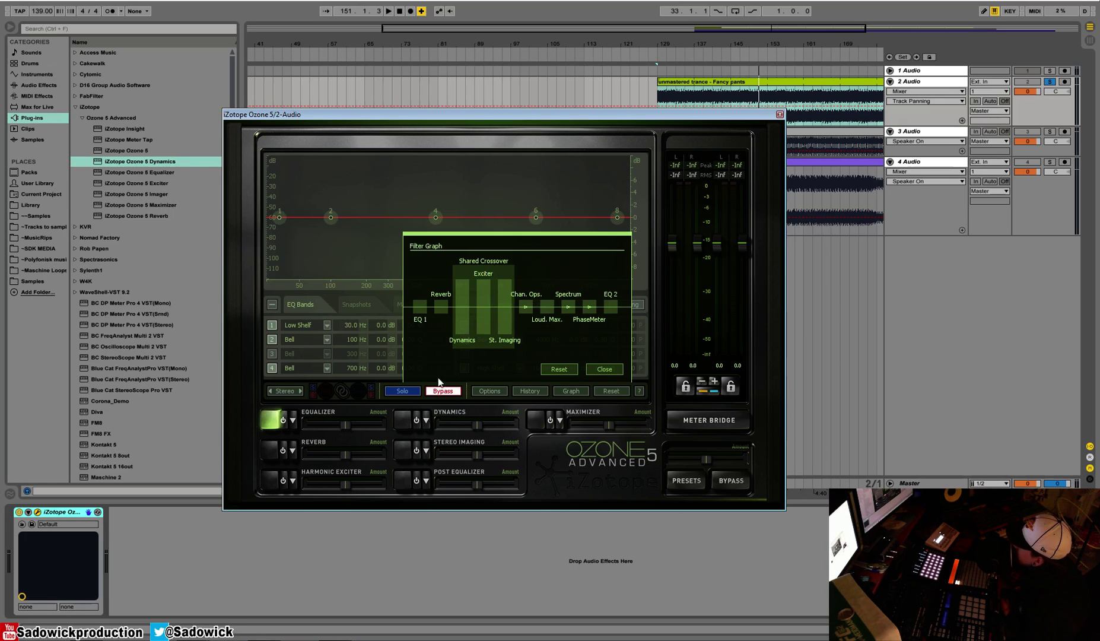
Step: Adjust the first crossover in Harmonic Exciter and Dynamics, moving it up to about 276 Hz
left_click(271, 481)
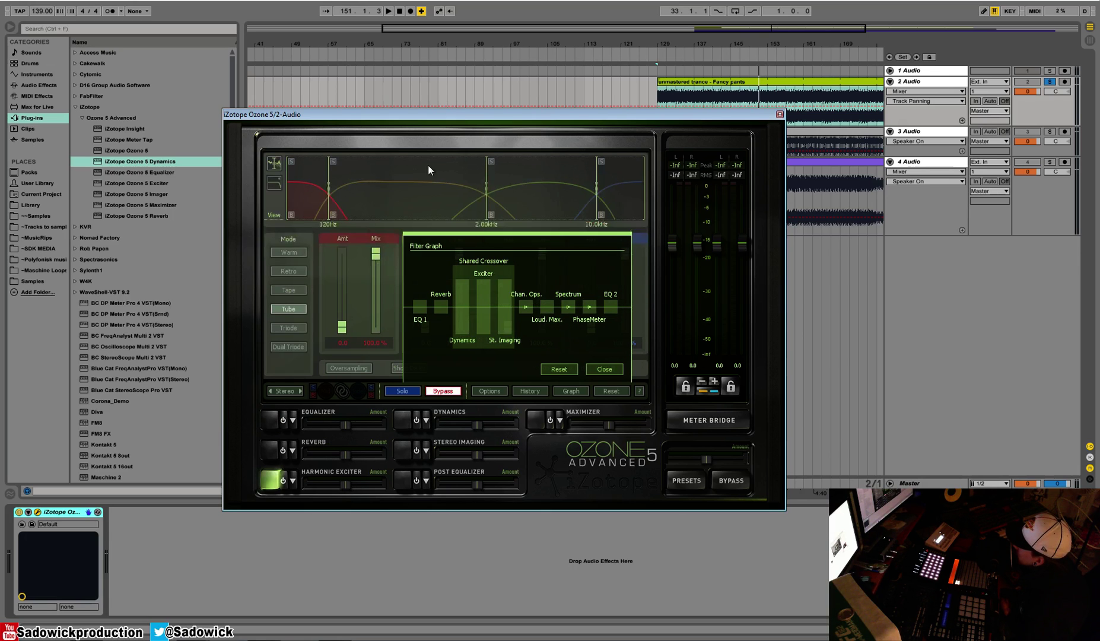
left_click_drag(325, 182, 342, 185)
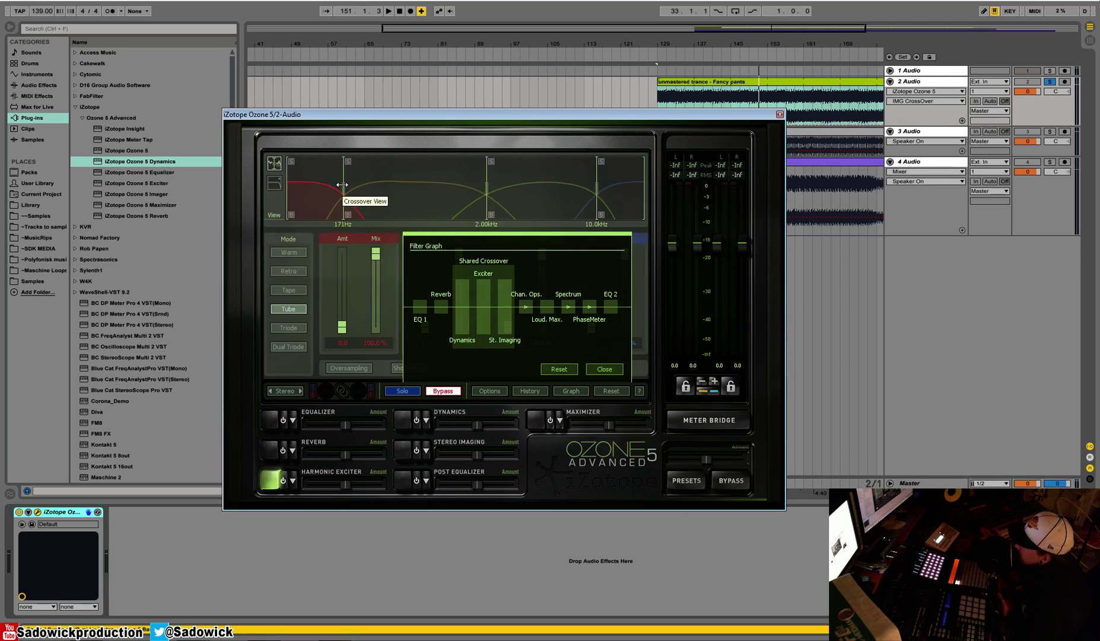
mouse_move(342, 184)
left_mouse_down()
mouse_move(397, 188)
mouse_move(349, 189)
left_mouse_up()
left_click(403, 420)
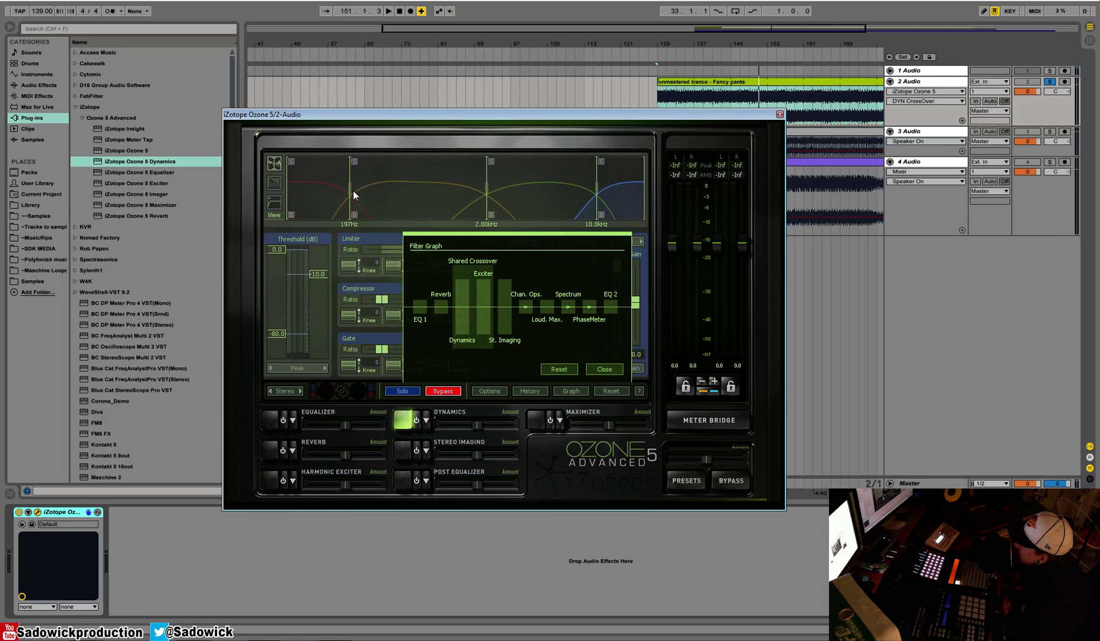
left_click_drag(347, 184, 366, 185)
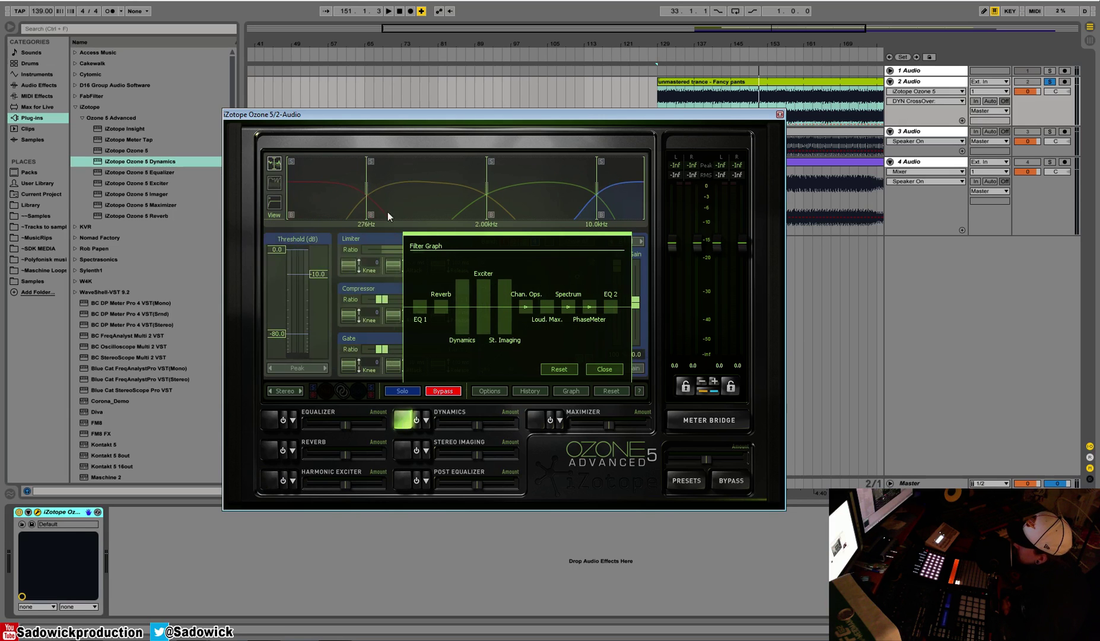
Step: Reset the processing order, place Dynamics after St. Imaging, and move the first crossover to 819 Hz
left_click(567, 369)
left_click(602, 372)
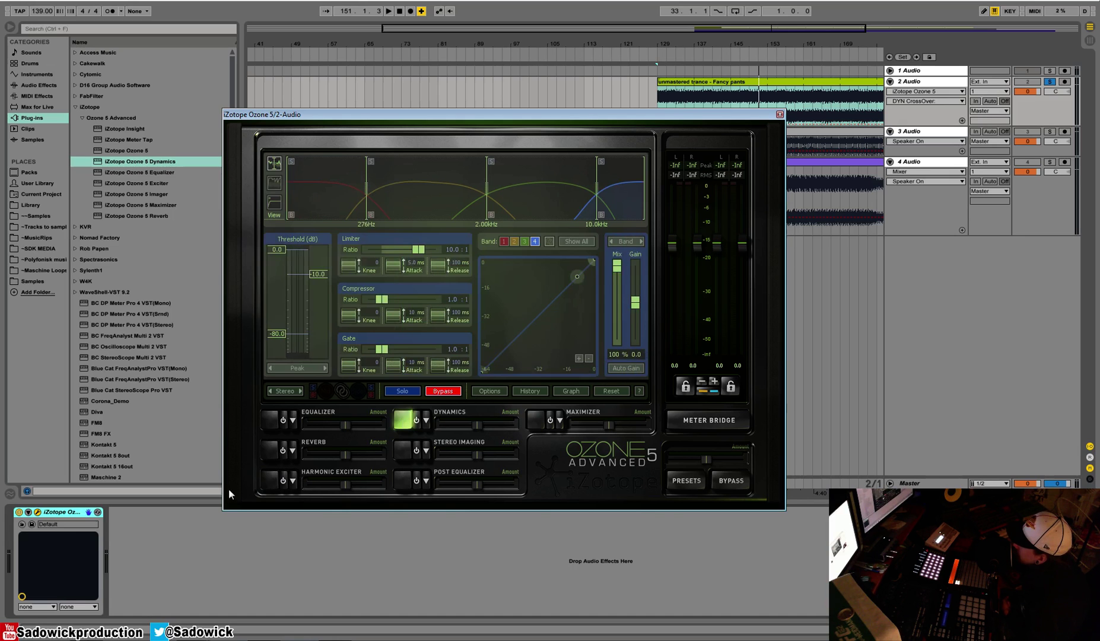
left_click(266, 481)
left_click(574, 391)
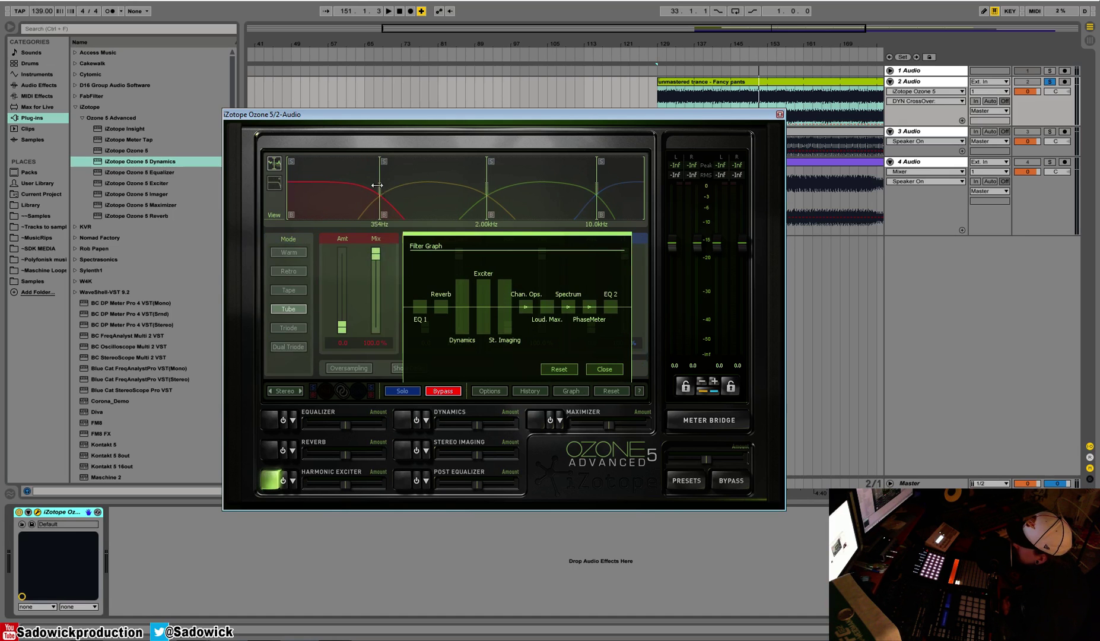
left_click_drag(377, 185, 358, 185)
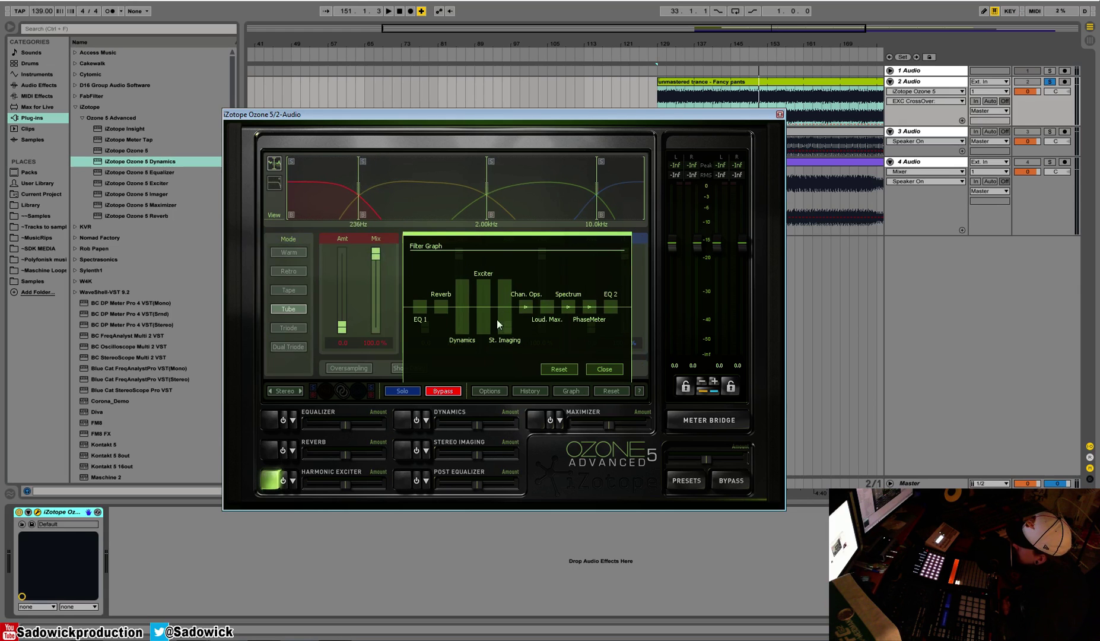
left_click_drag(462, 298, 506, 300)
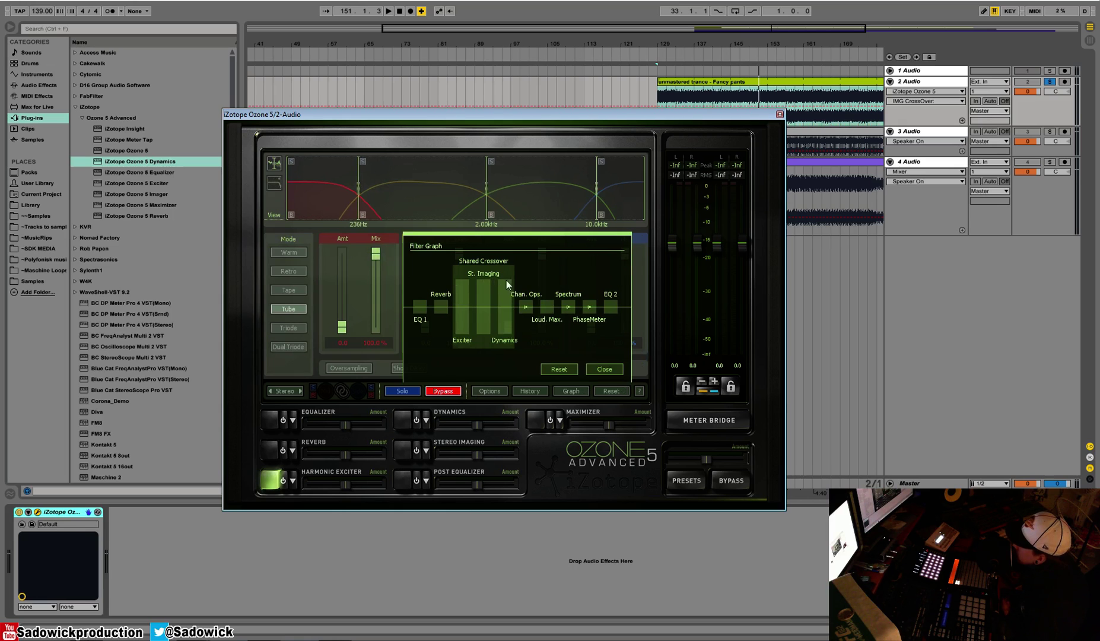
left_click(604, 368)
mouse_move(359, 188)
left_mouse_down()
mouse_move(320, 189)
mouse_move(429, 188)
left_mouse_up()
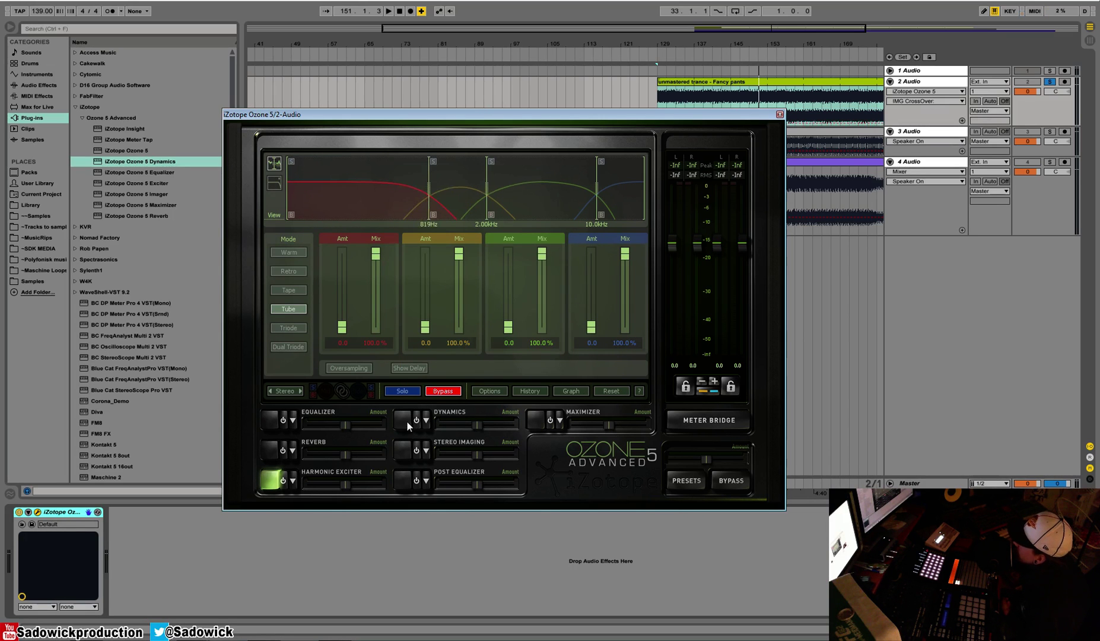
Step: Set the Dynamics crossovers to 227 Hz and 3.09 kHz and reopen the Filter Graph
left_click_drag(429, 190, 416, 190)
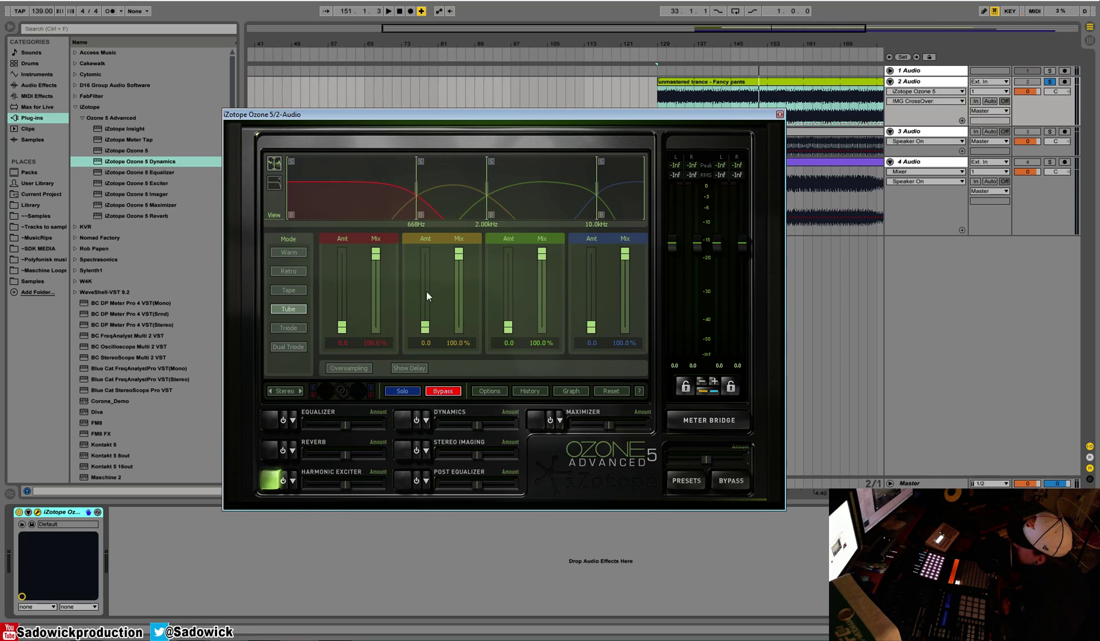
left_click(406, 422)
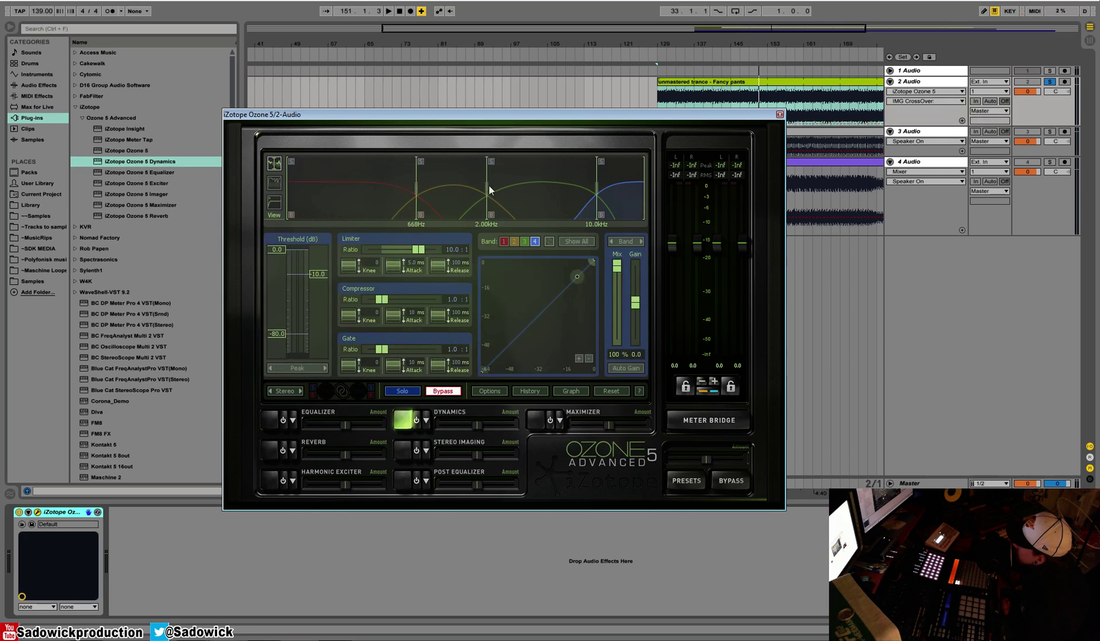
left_click_drag(489, 188, 577, 190)
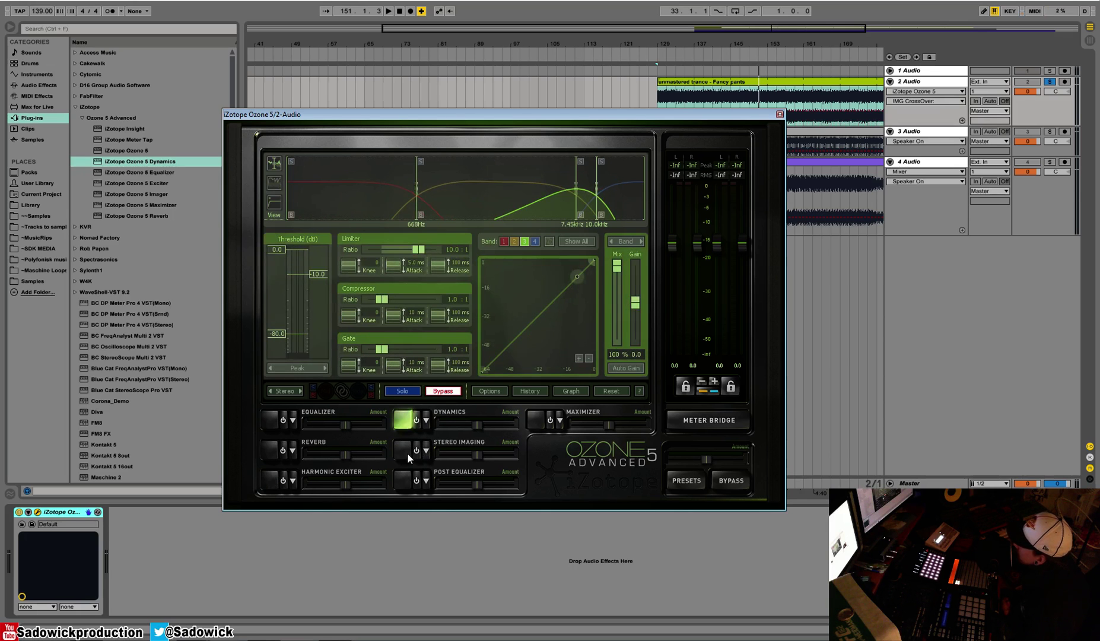
left_click(574, 391)
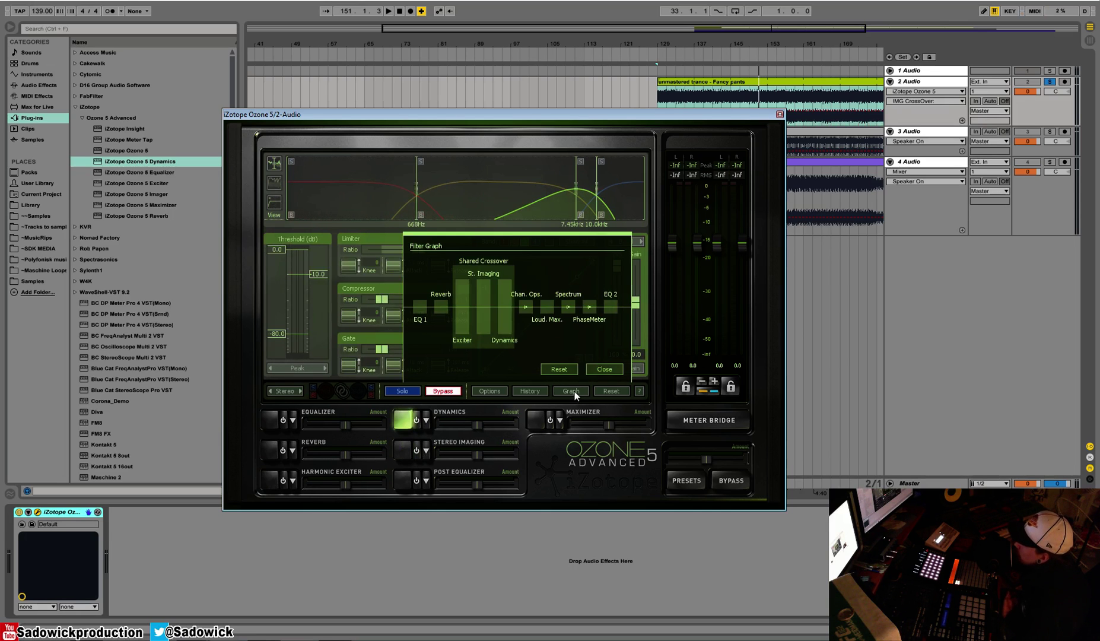
left_click_drag(416, 187, 378, 186)
left_click_drag(577, 188, 516, 189)
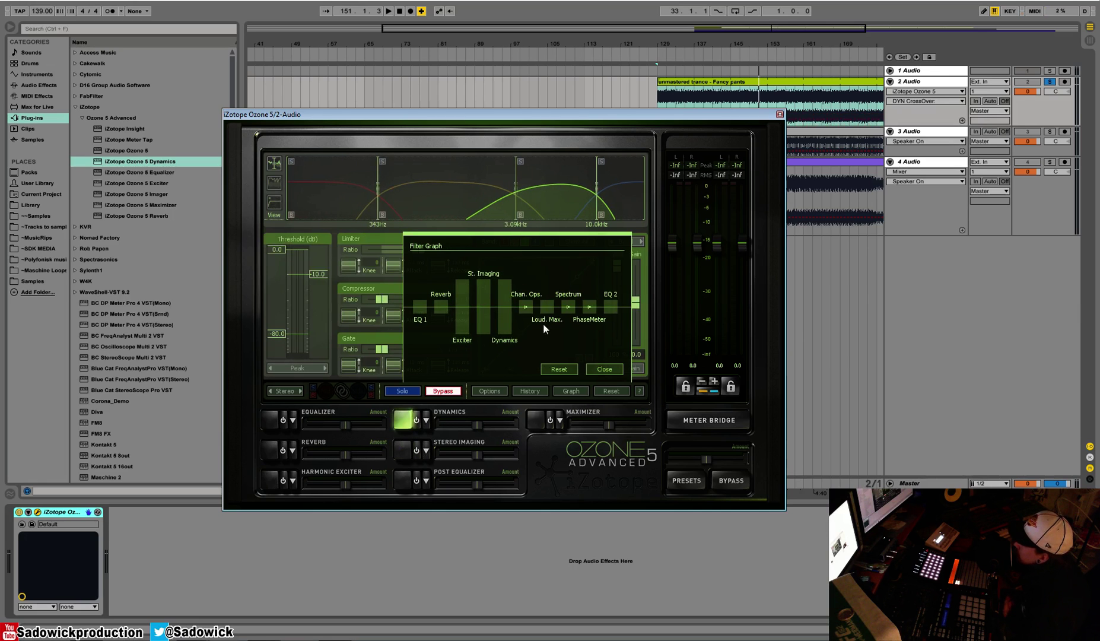
left_click(613, 369)
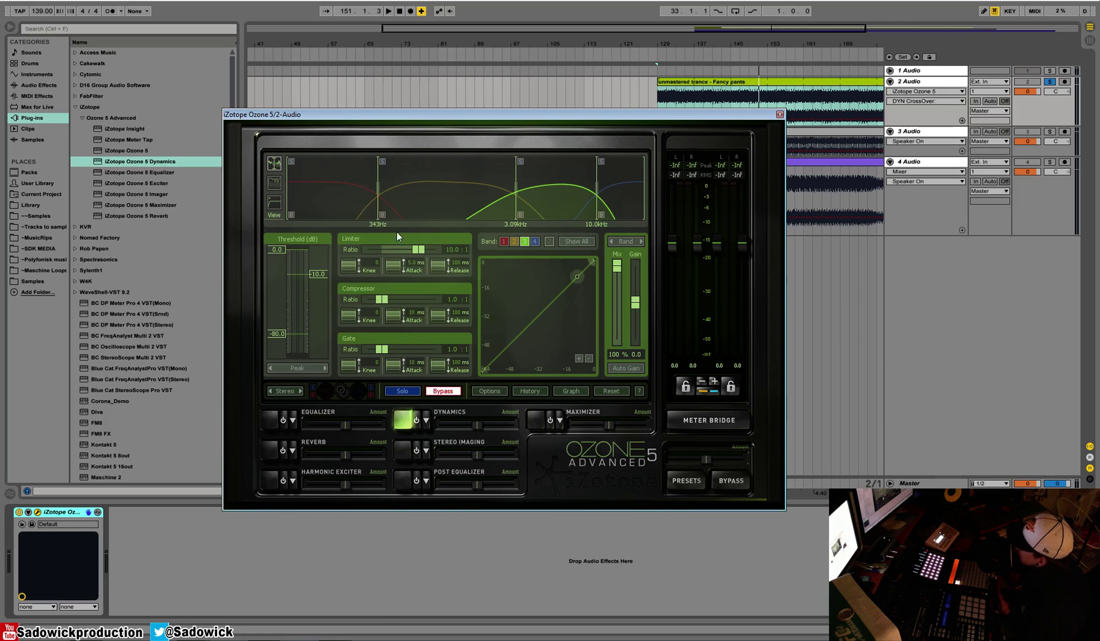
left_click_drag(378, 187, 357, 187)
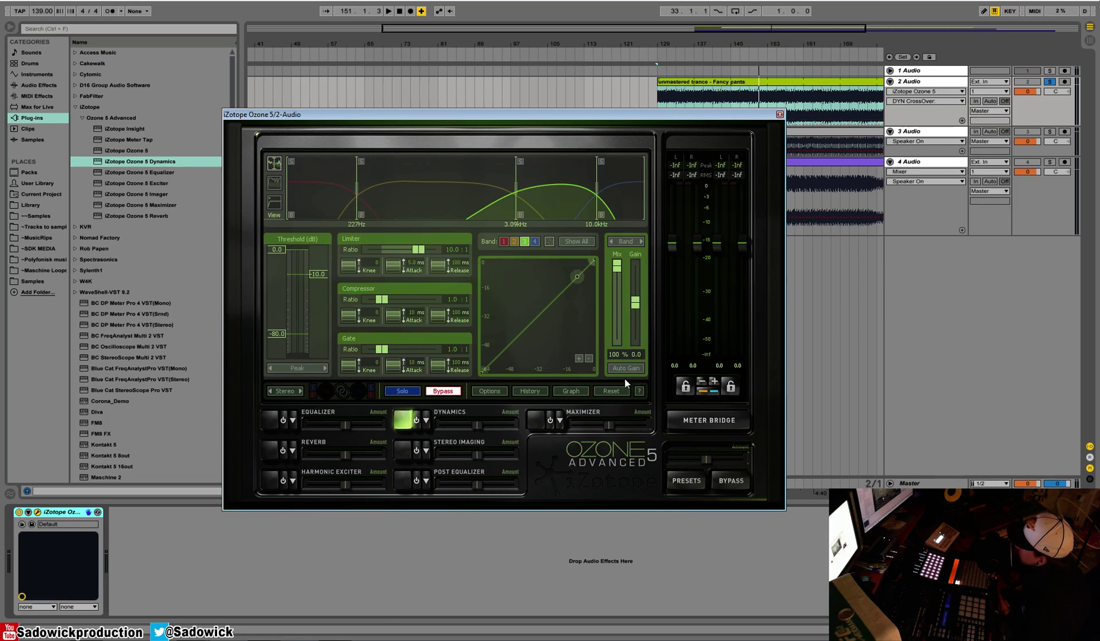
left_click(570, 391)
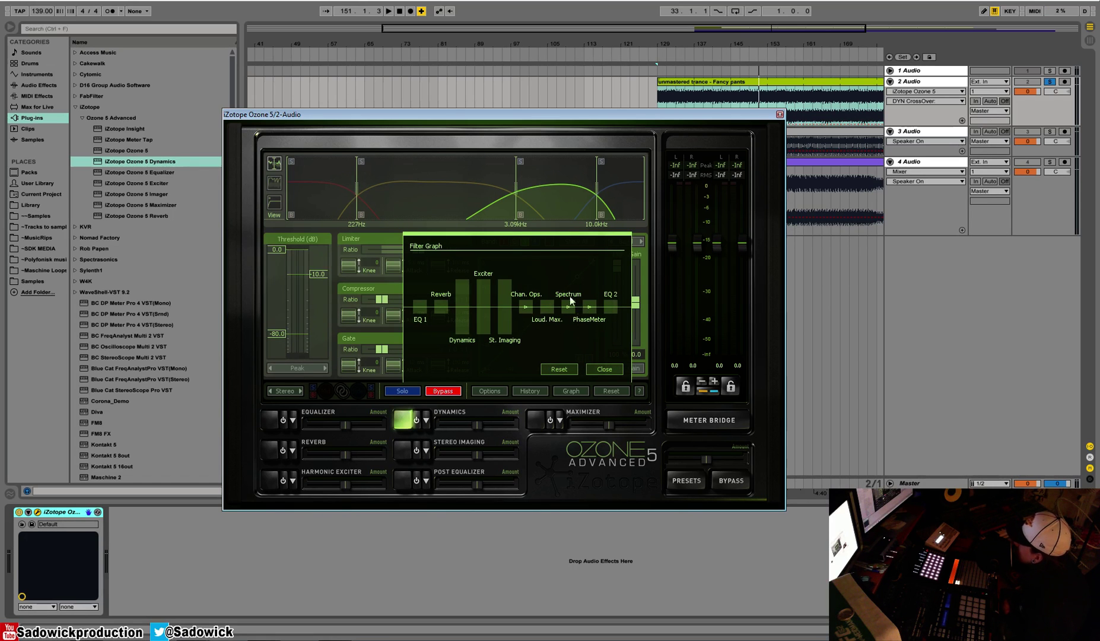
Step: Close the Filter Graph and view the Post Equalizer bands, comparing with the Equalizer module
left_click(534, 421)
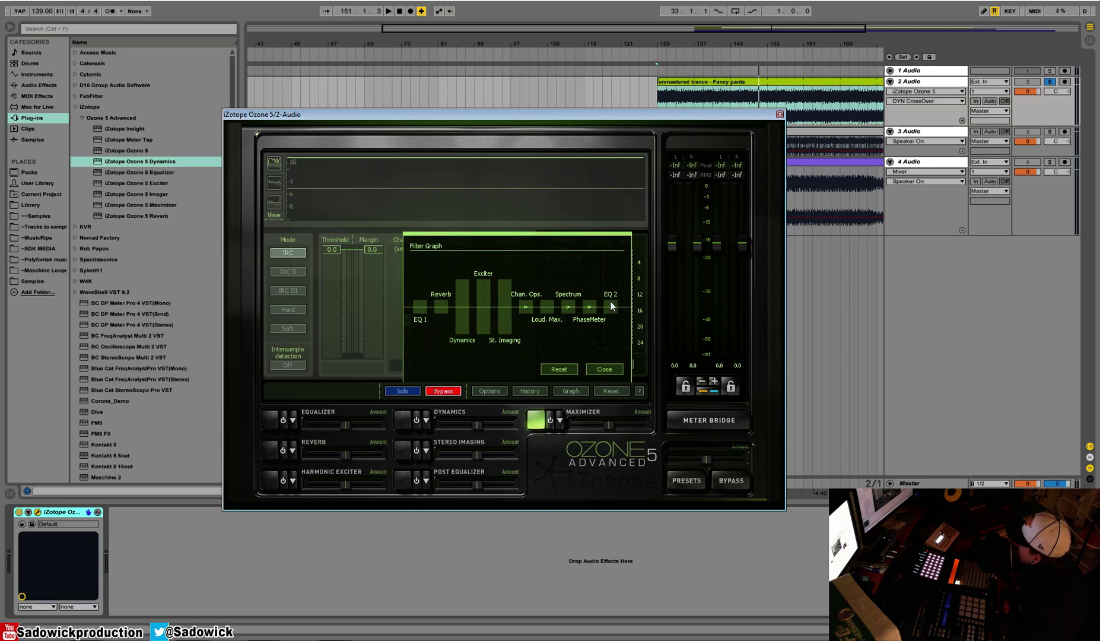
left_click(604, 369)
left_click(404, 480)
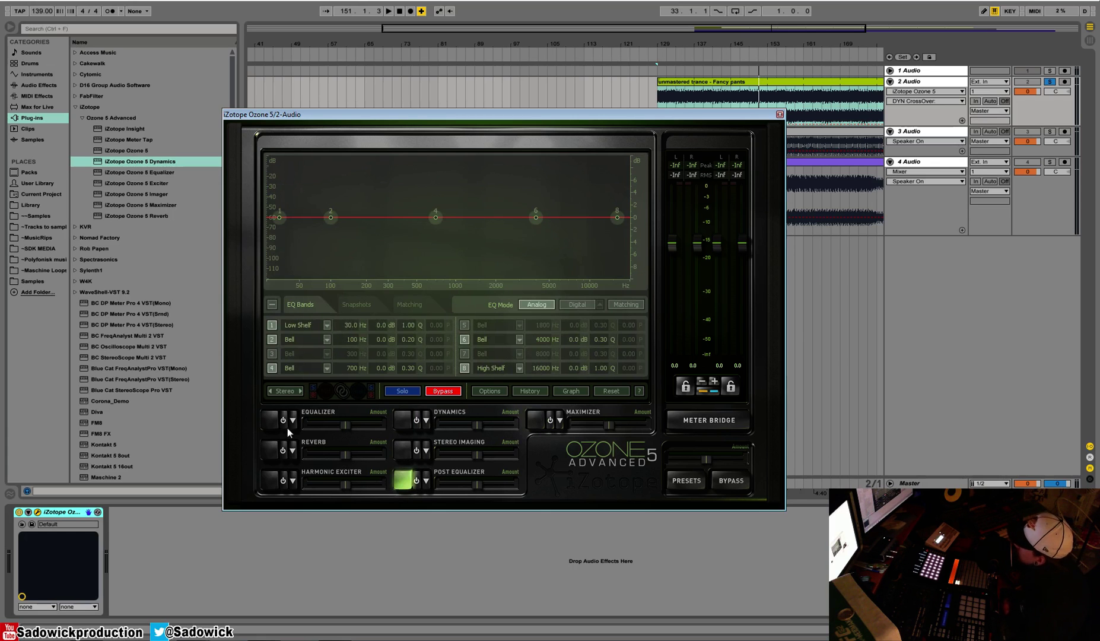
left_click(270, 420)
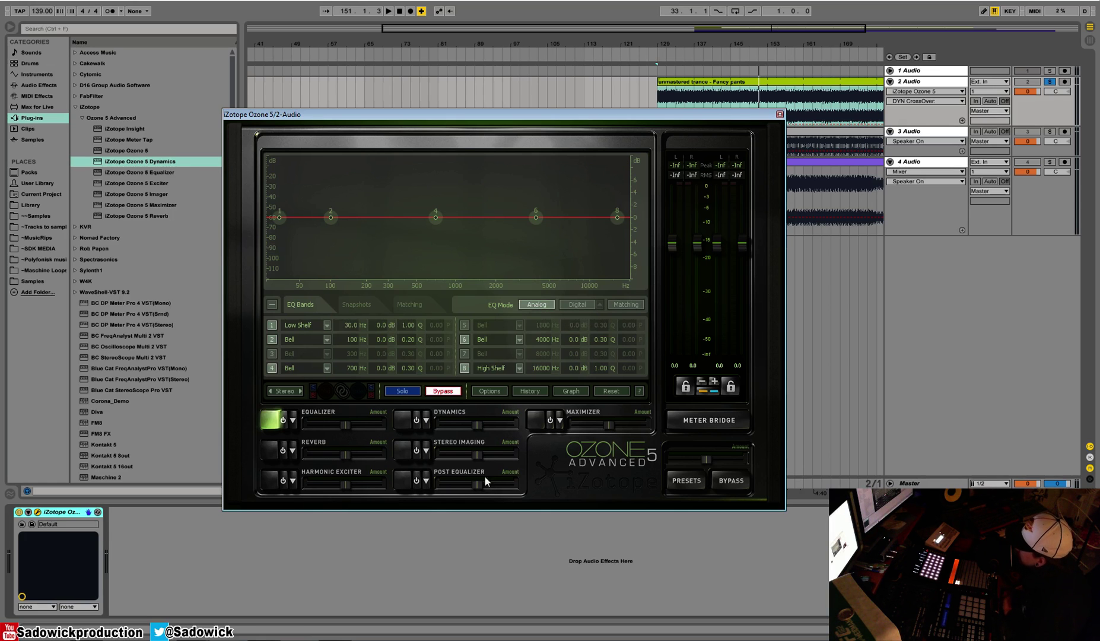
left_click(403, 480)
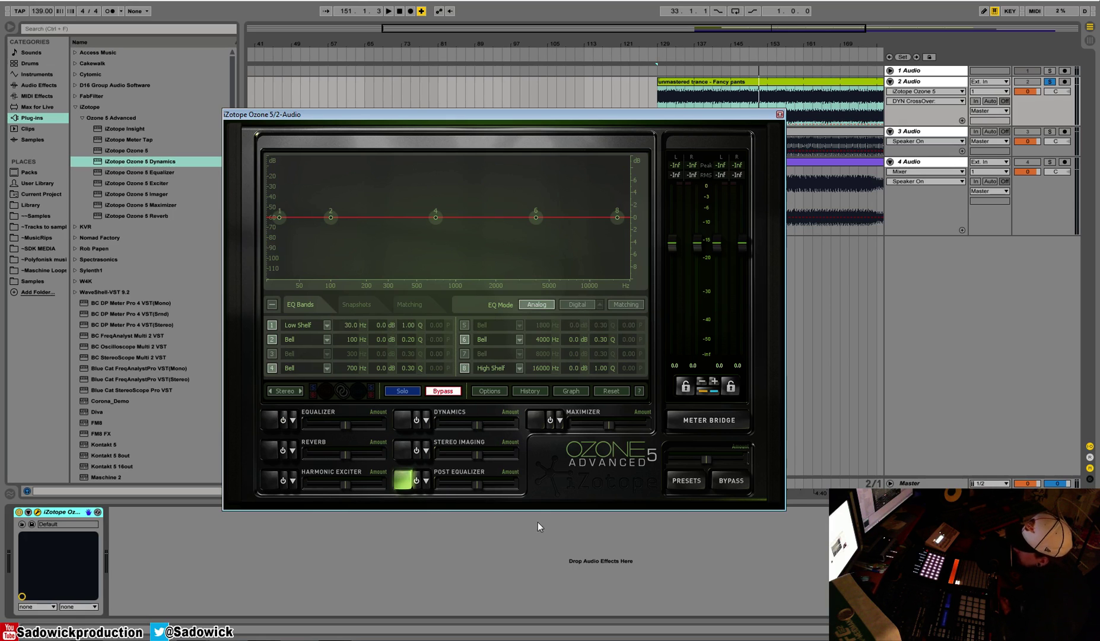
left_click(569, 390)
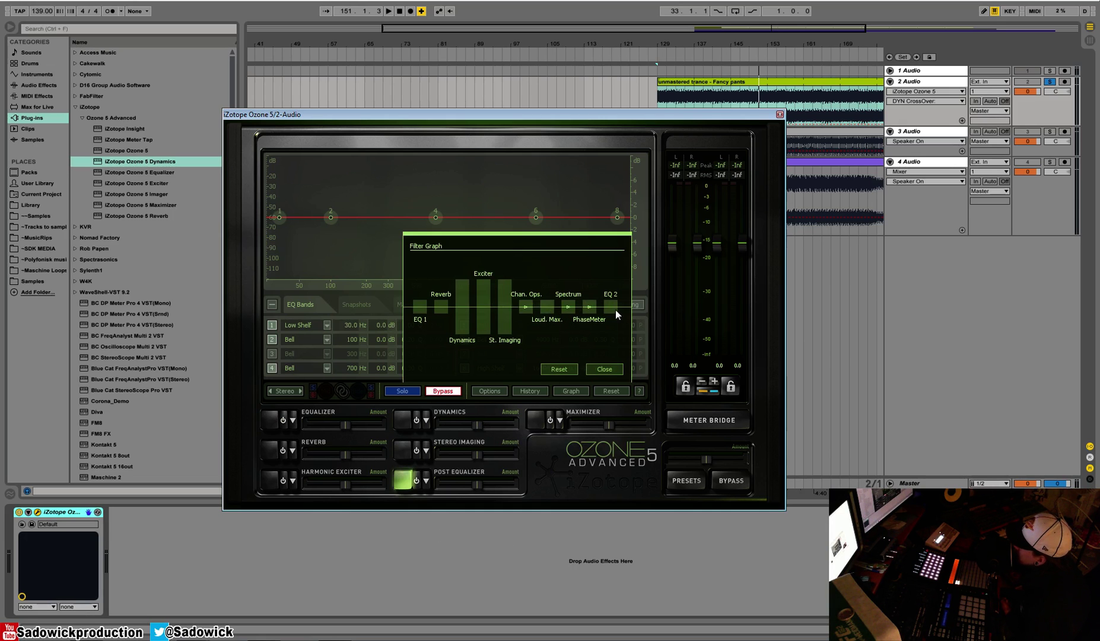
left_click(614, 369)
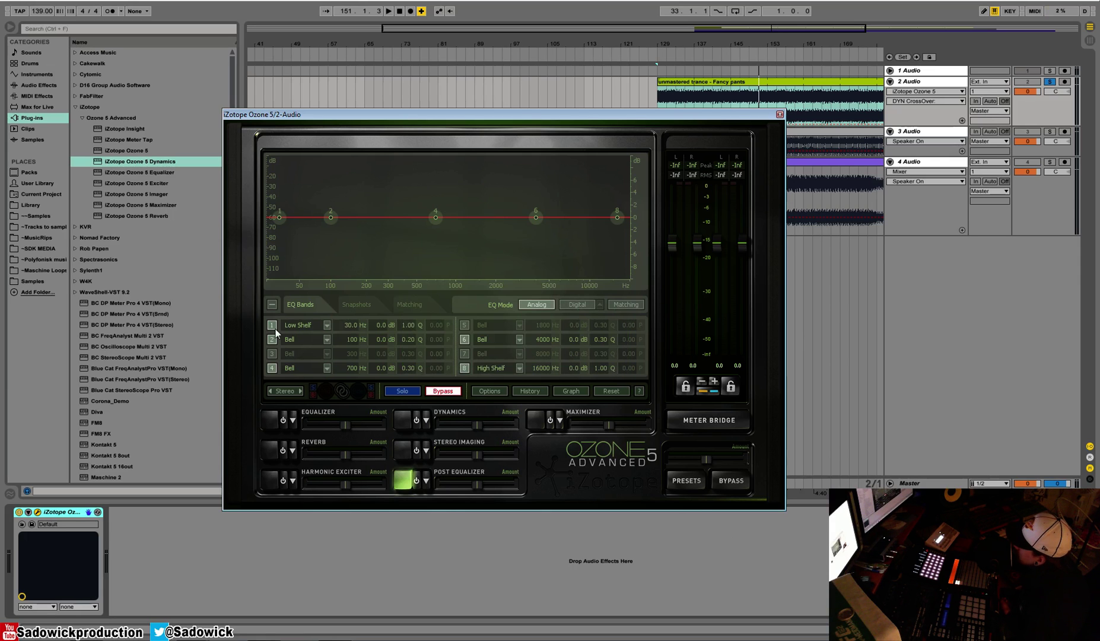
Step: Switch to the Equalizer module and toggle its bypass so the eight flat Analog bands are active
left_click(269, 424)
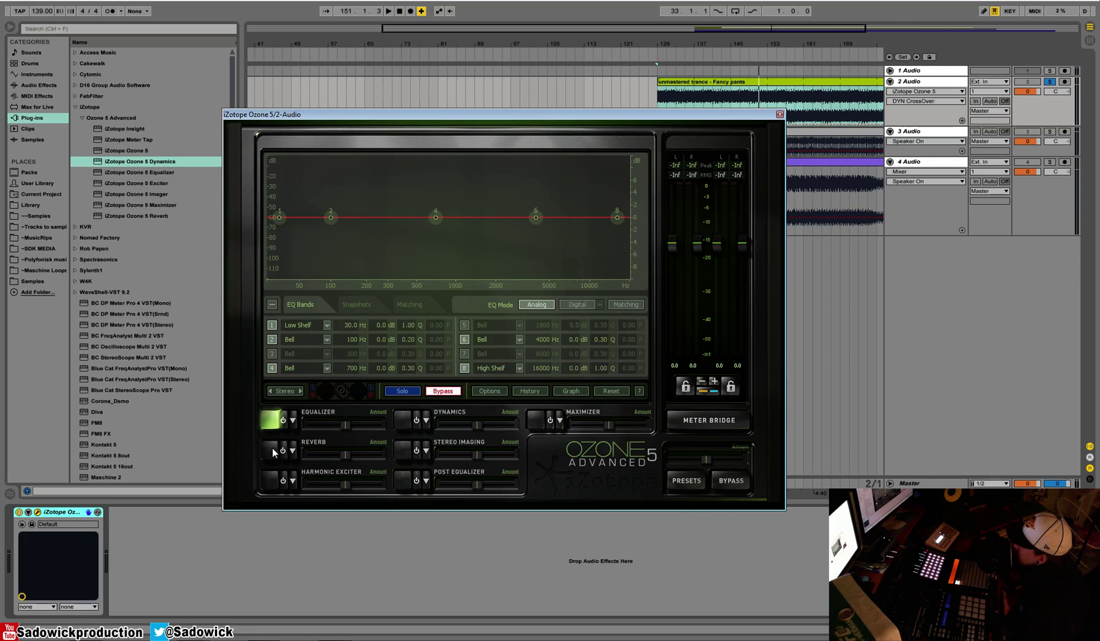
left_click(272, 452)
left_click(278, 417)
left_click(274, 450)
left_click(279, 418)
left_click(276, 452)
left_click(275, 422)
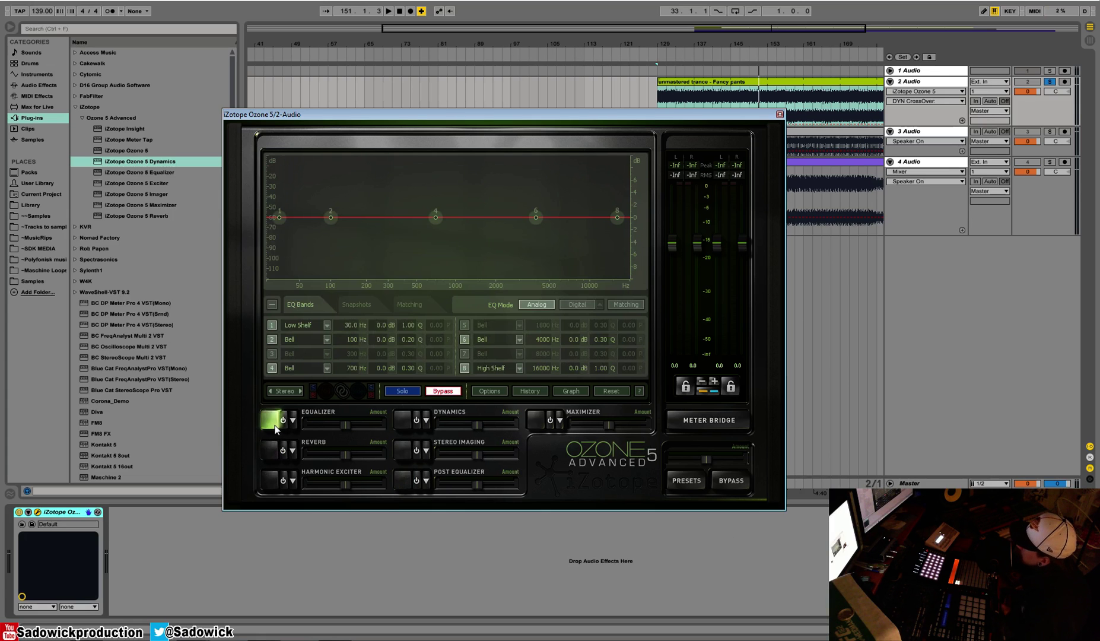
left_click(285, 420)
left_click(284, 421)
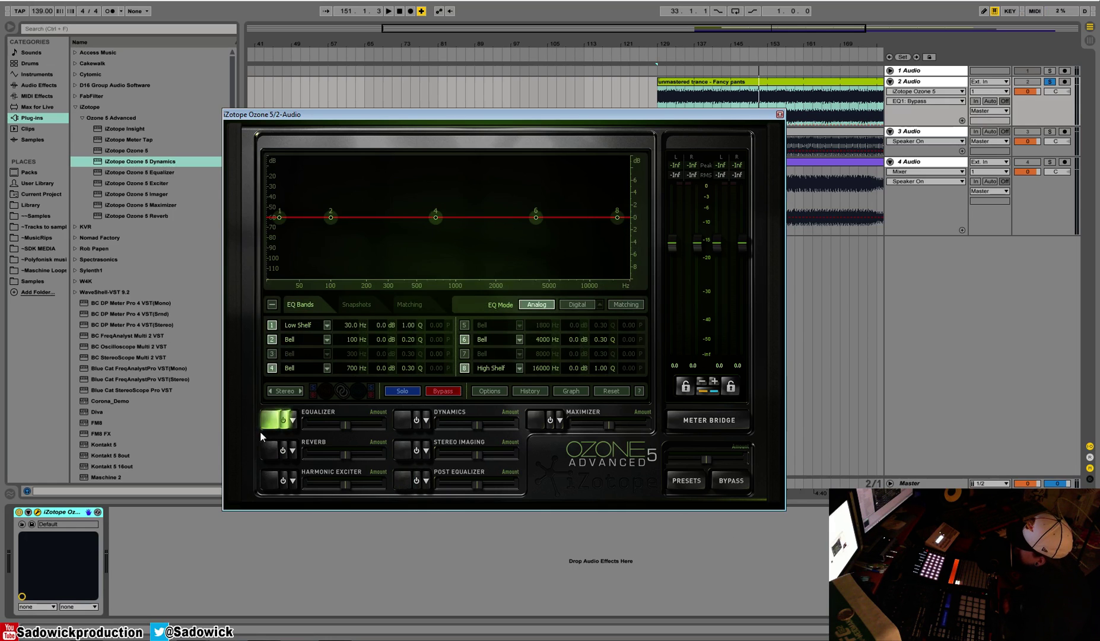
left_click(267, 423)
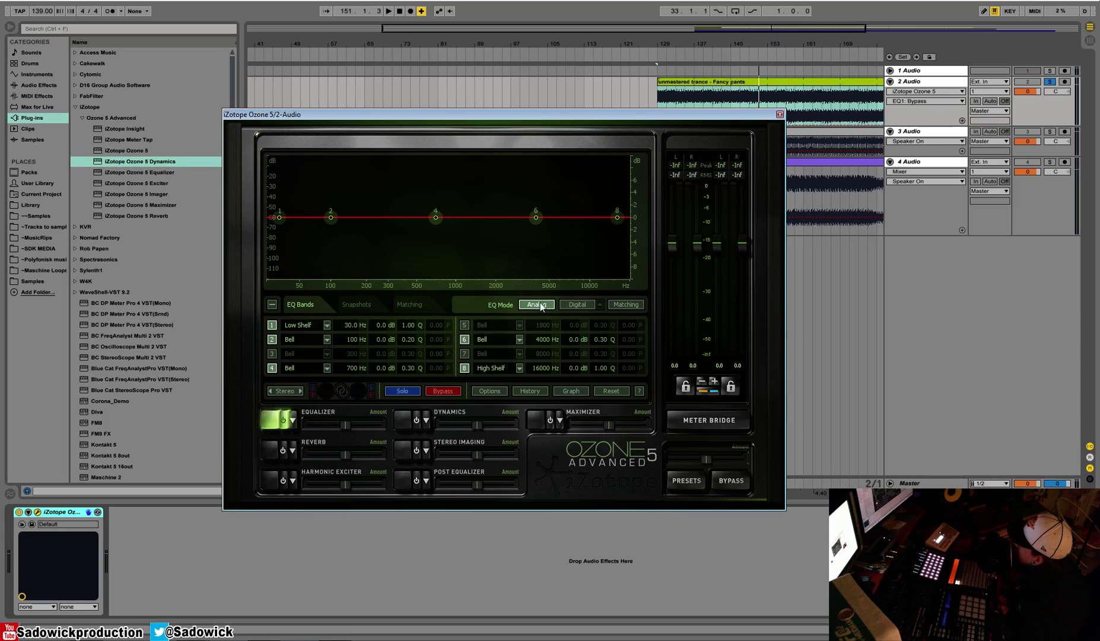
left_click(577, 306)
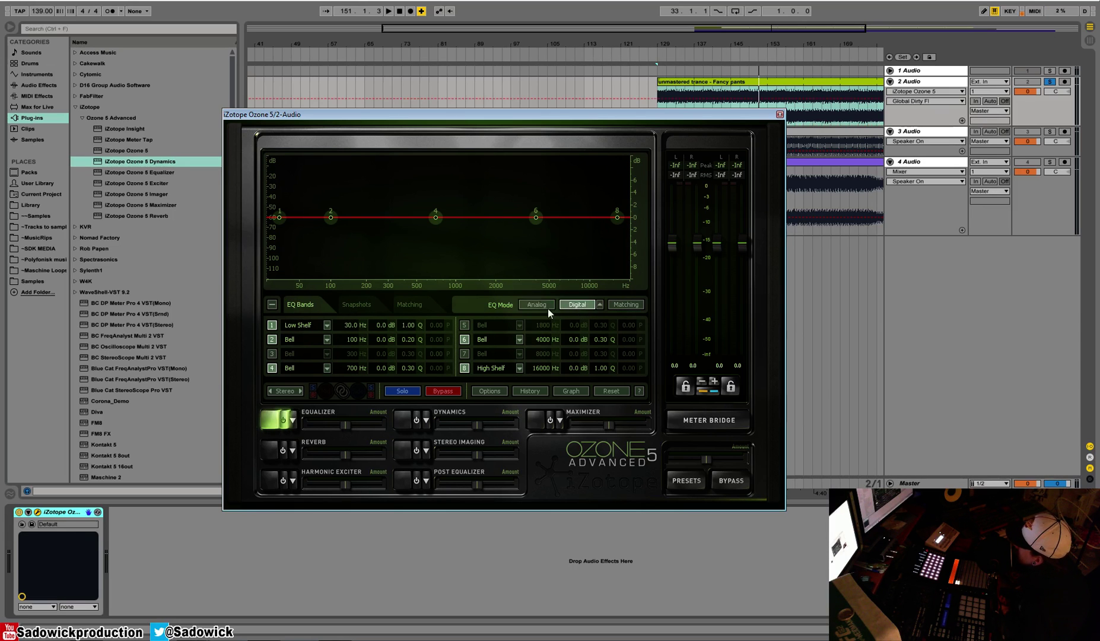
left_click(599, 304)
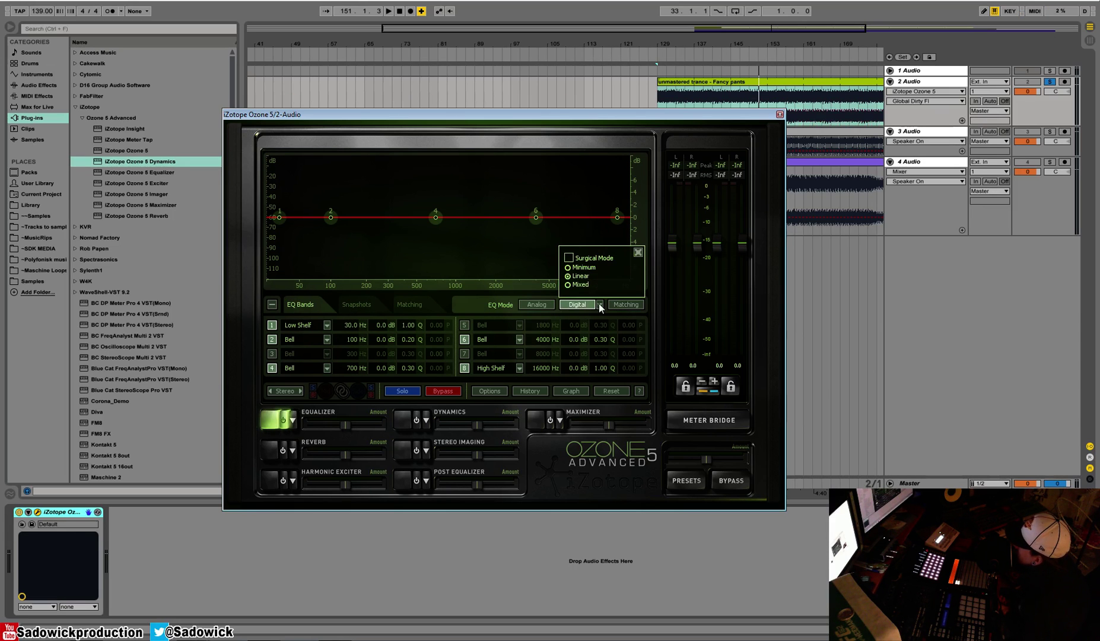
left_click(543, 305)
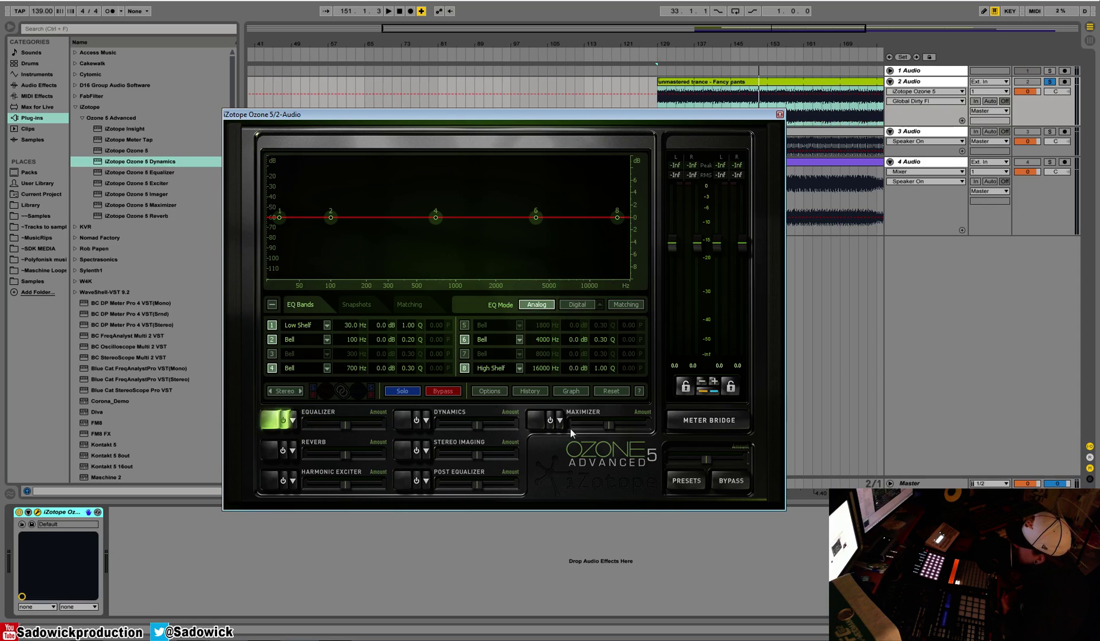
left_click(585, 391)
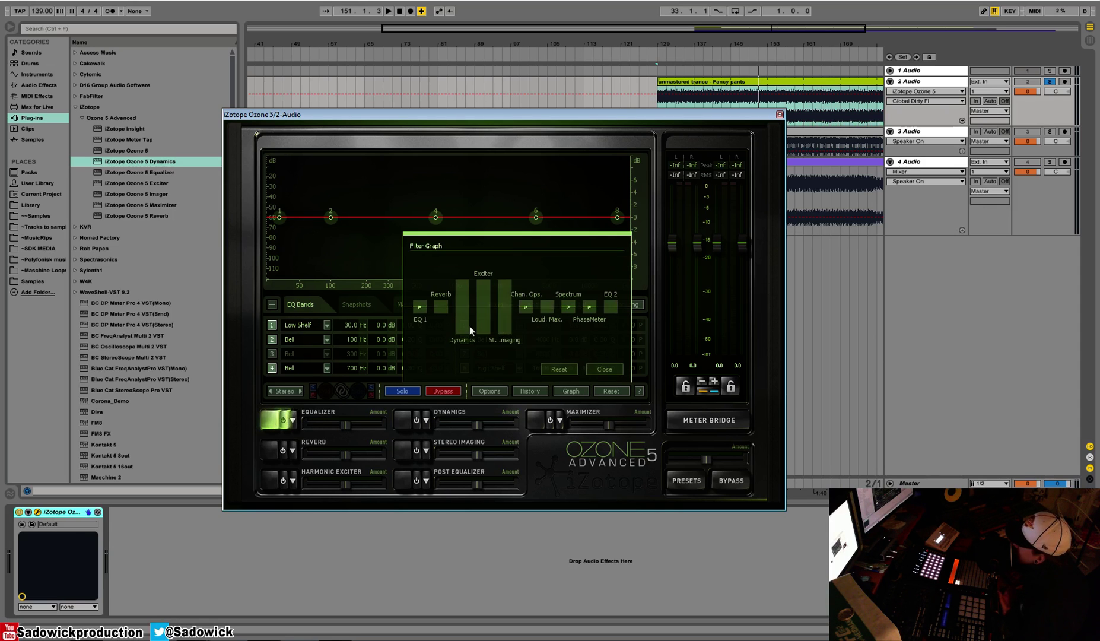
left_click(604, 369)
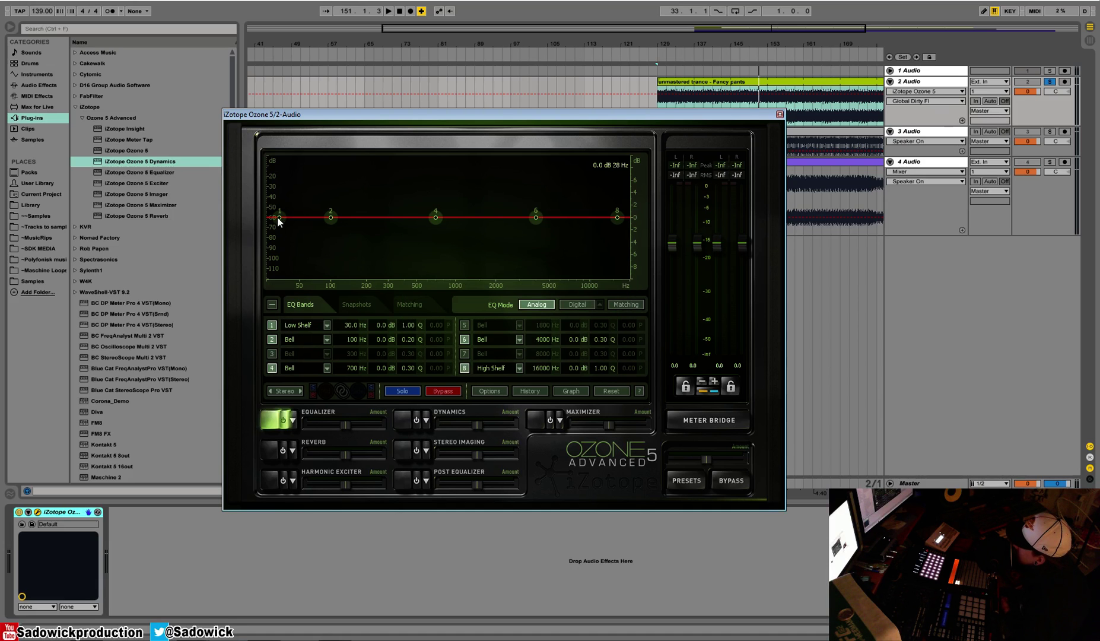
Step: Disable EQ bands 2, 4, 6 and 8
left_click(272, 338)
left_click(272, 368)
left_click(464, 338)
left_click(464, 368)
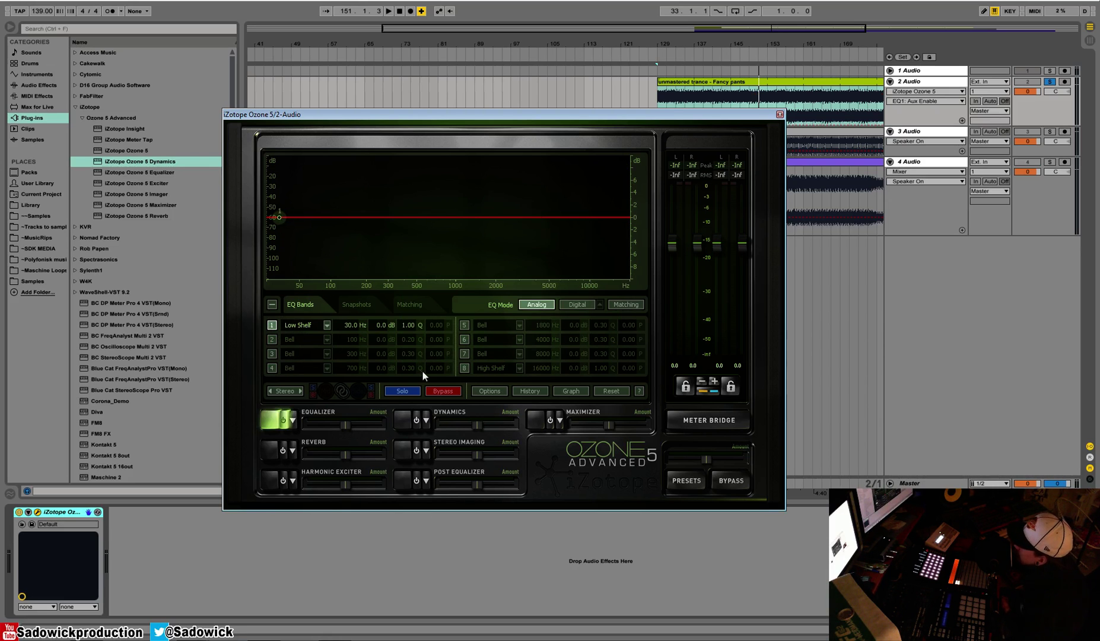
Step: Turn band 1 into a Flat high-pass filter at 30.3 Hz
left_click_drag(278, 217, 291, 263)
left_click(326, 325)
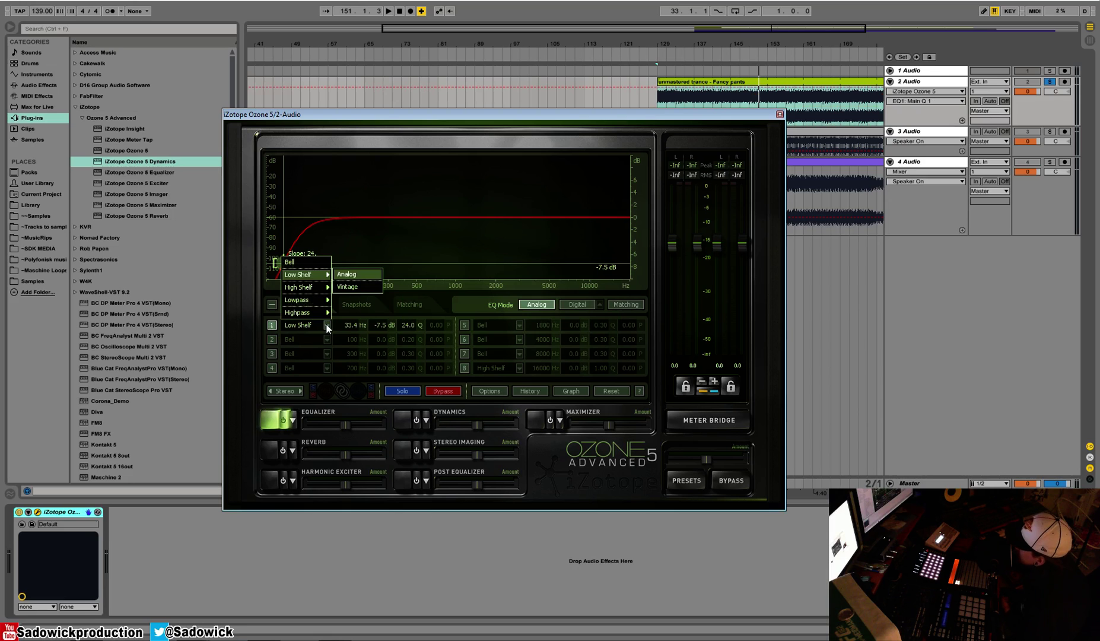
mouse_move(303, 301)
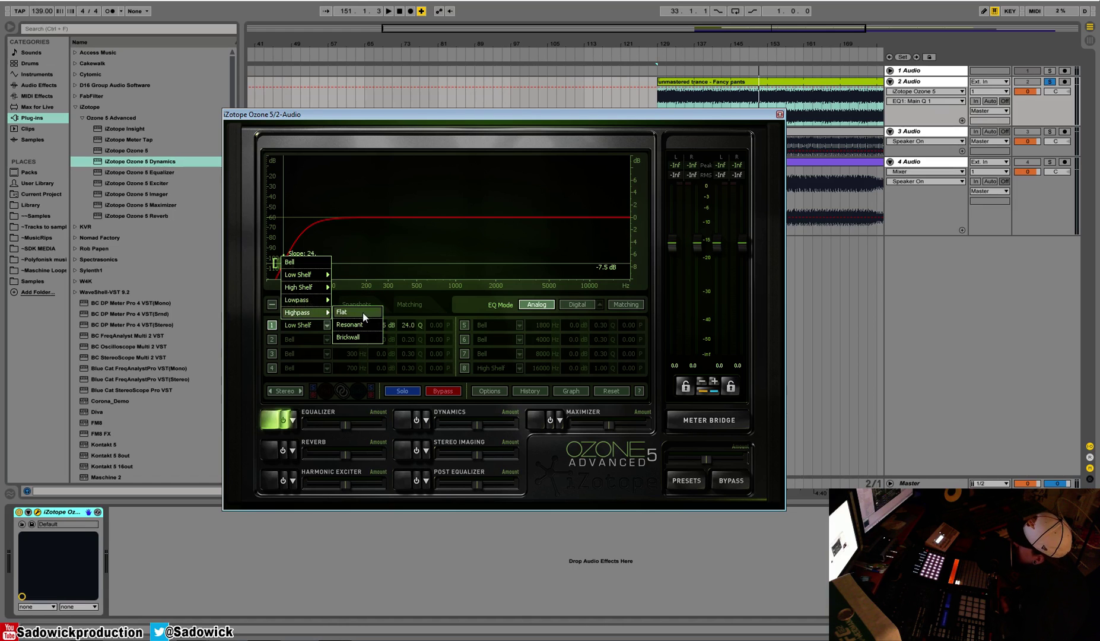
left_click(359, 312)
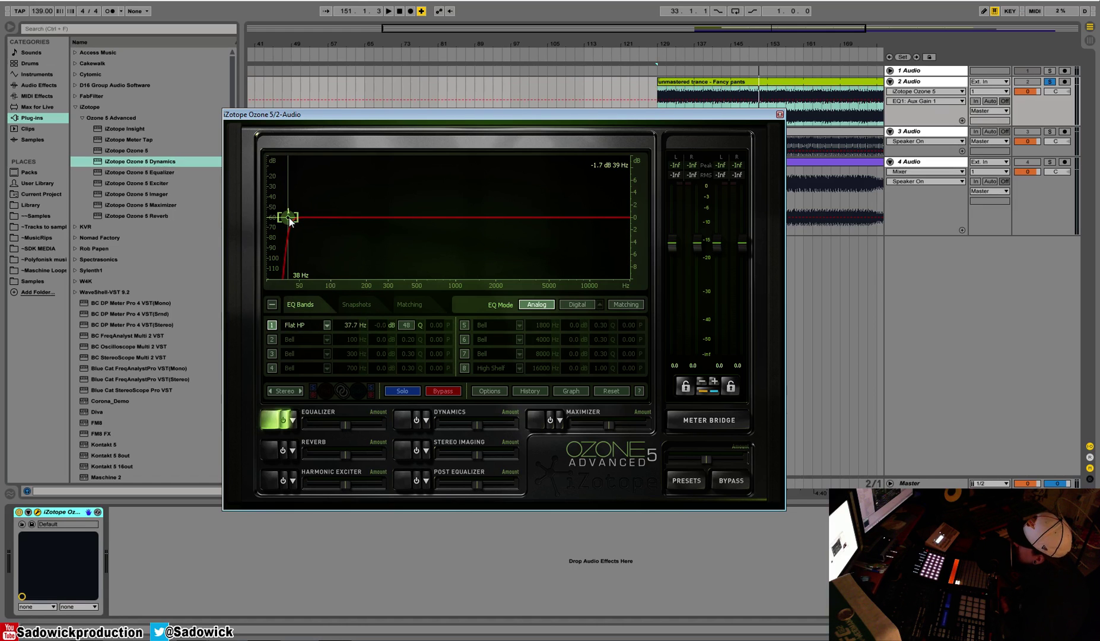
left_click_drag(289, 220, 280, 218)
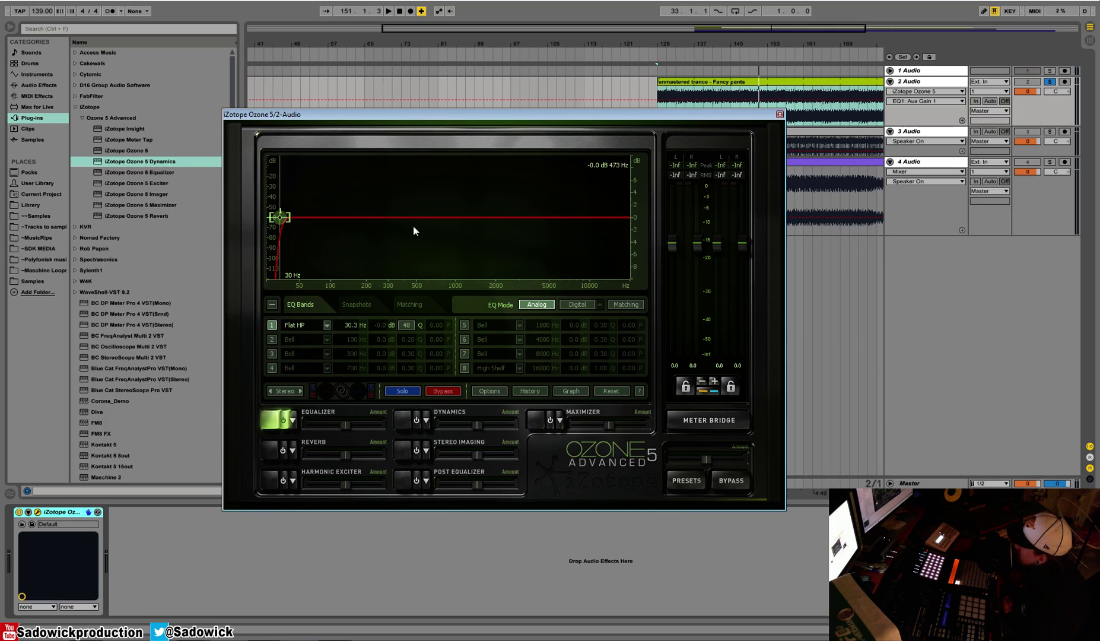
Step: Audition track 2's clip and re-enable band 2 as a 100 Hz bell
left_click(802, 90)
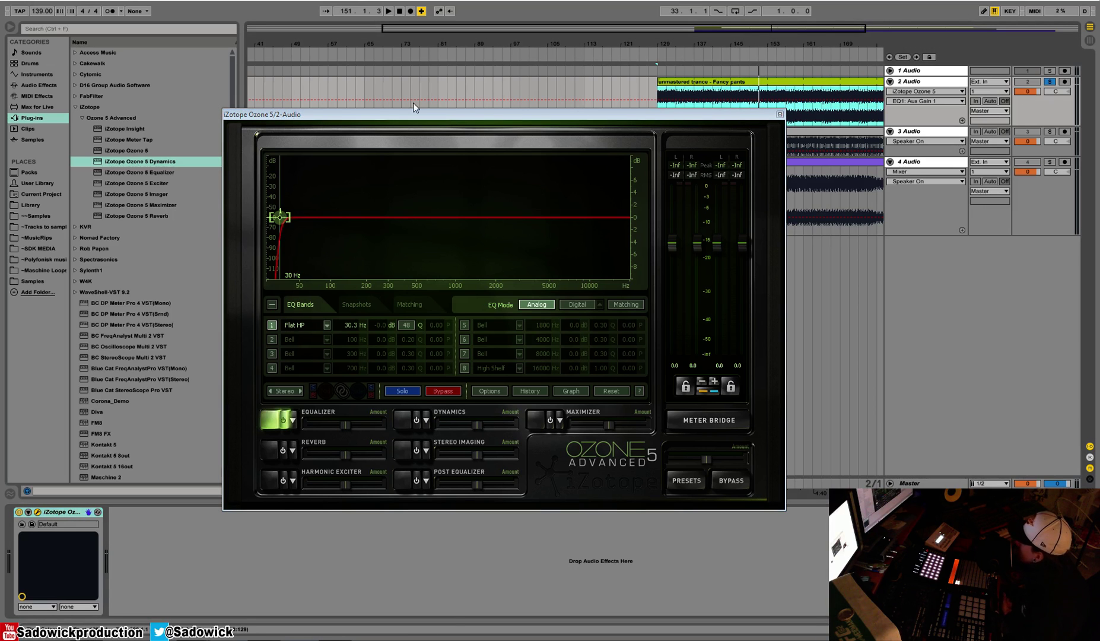
key("space")
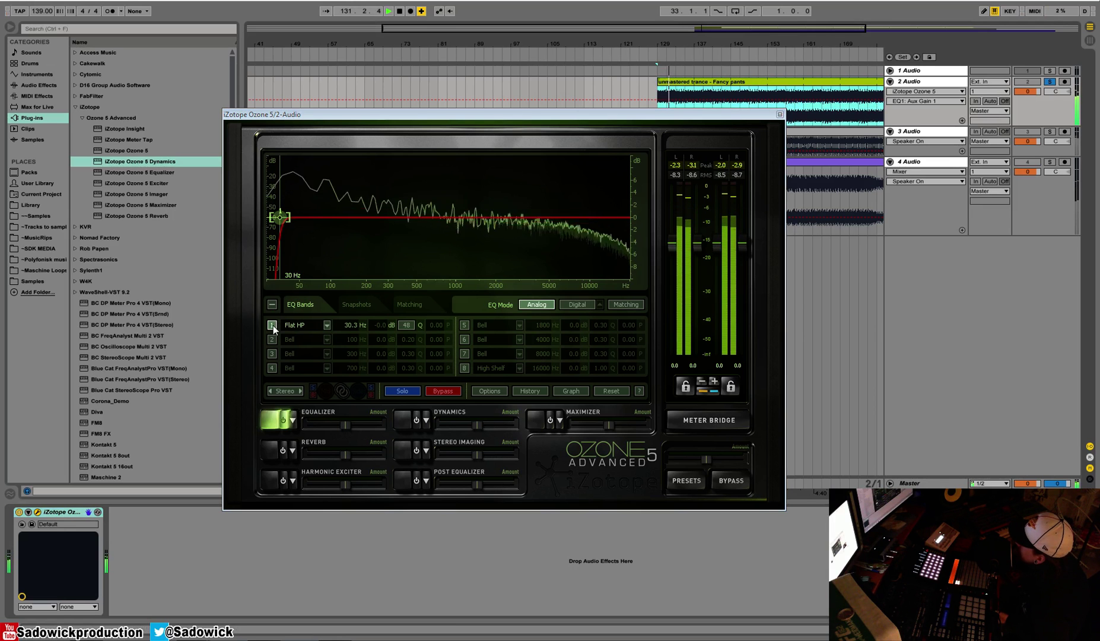
key("space")
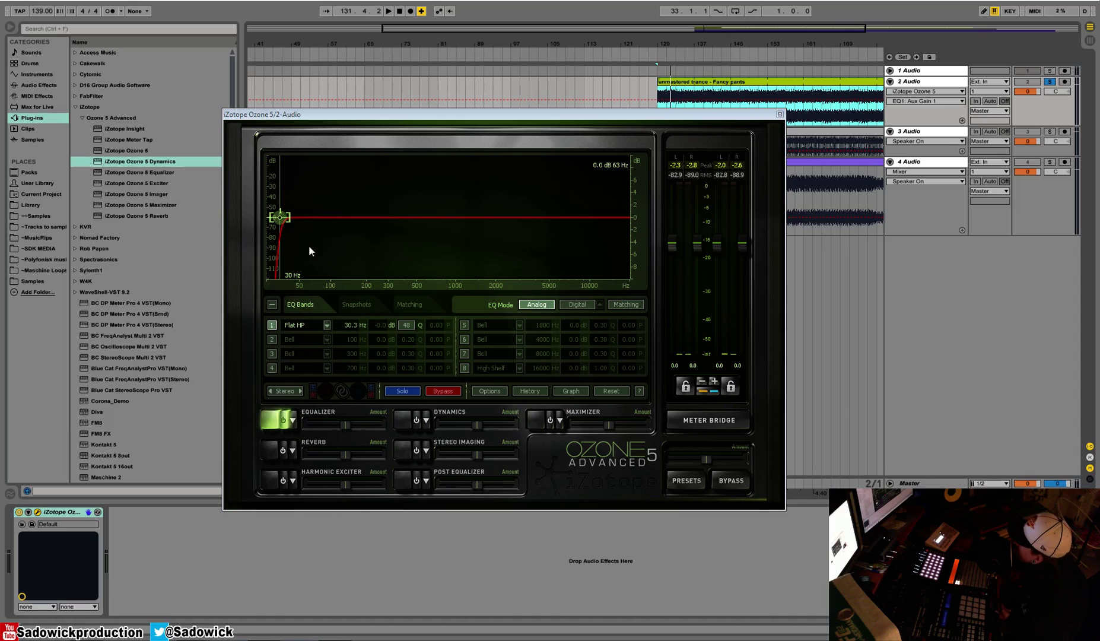
left_click(272, 339)
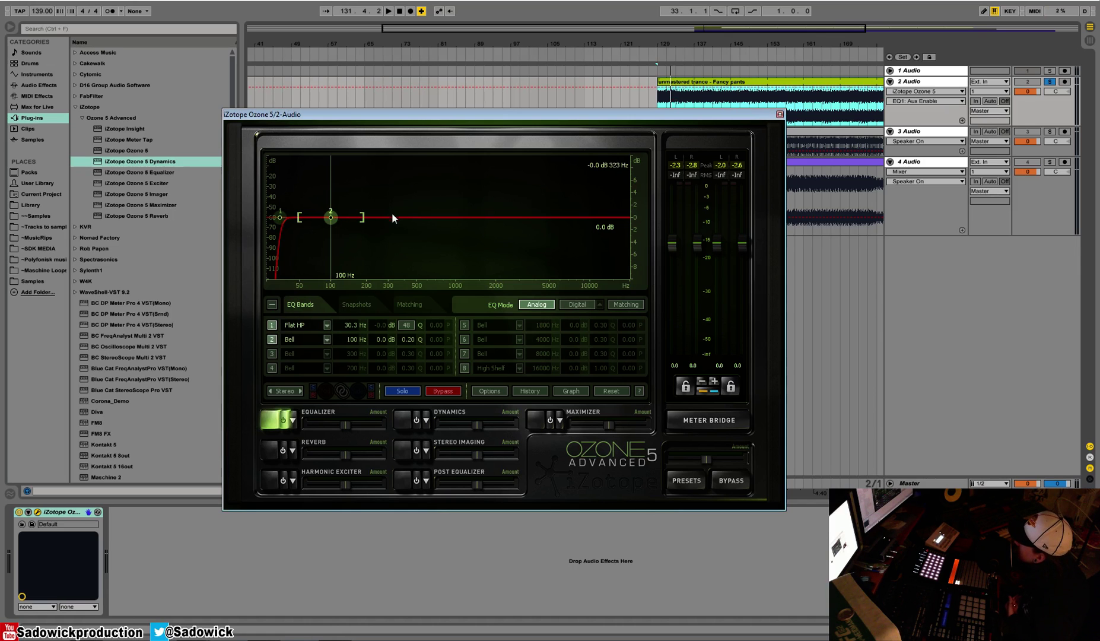
Step: Load a standalone Ozone 5 Equalizer onto the track, then delete that extra device
left_click(124, 172)
mouse_move(125, 173)
left_mouse_down()
mouse_move(127, 554)
mouse_move(40, 569)
left_mouse_up()
left_click_drag(521, 238, 450, 244)
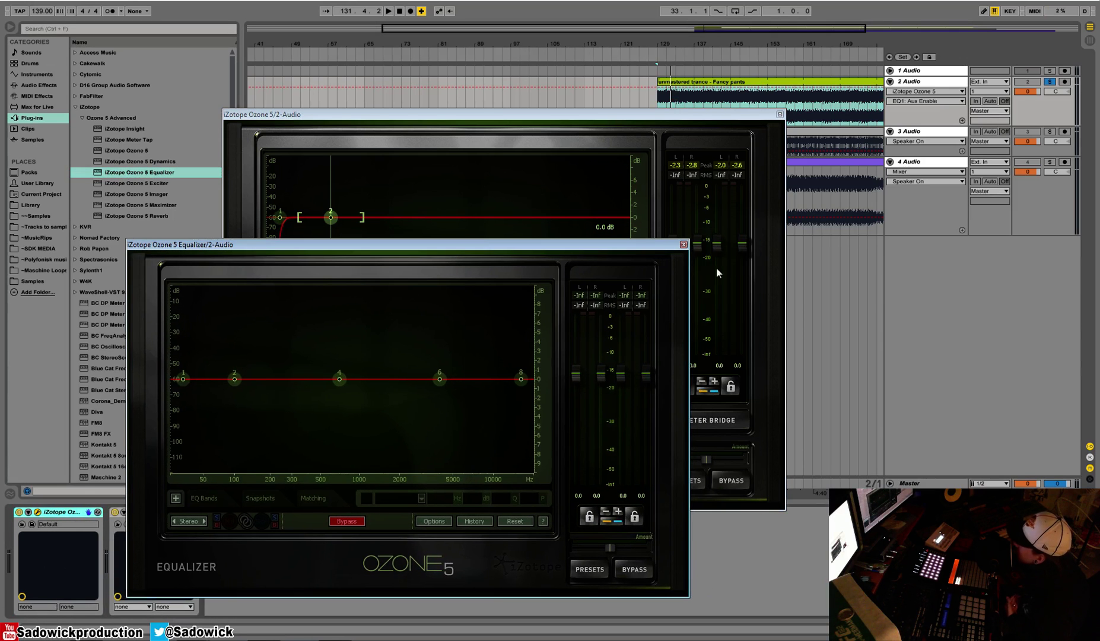
left_click(684, 244)
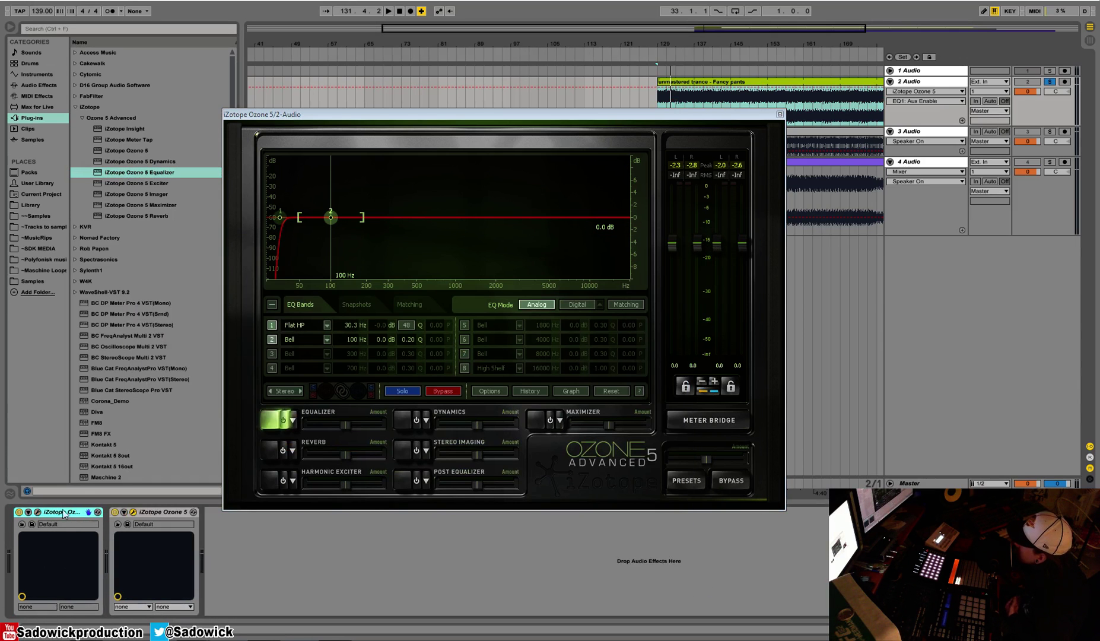
right_click(61, 513)
left_click(71, 515)
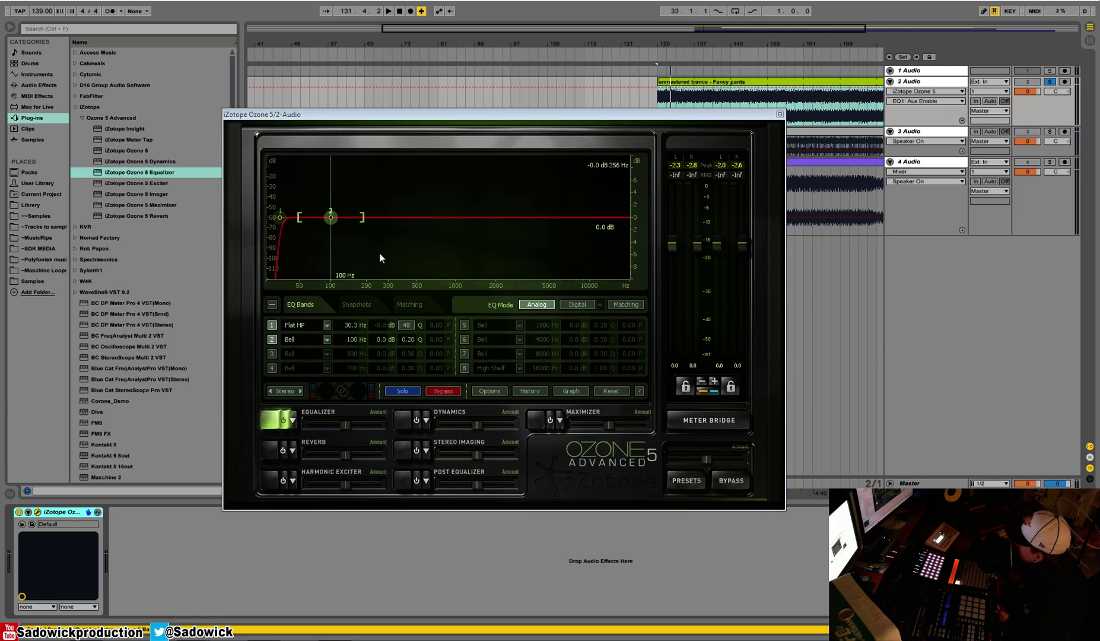
Step: Drag band 2 into a bell dip, briefly trying Digital mode before returning to Analog
left_click_drag(332, 216, 364, 230)
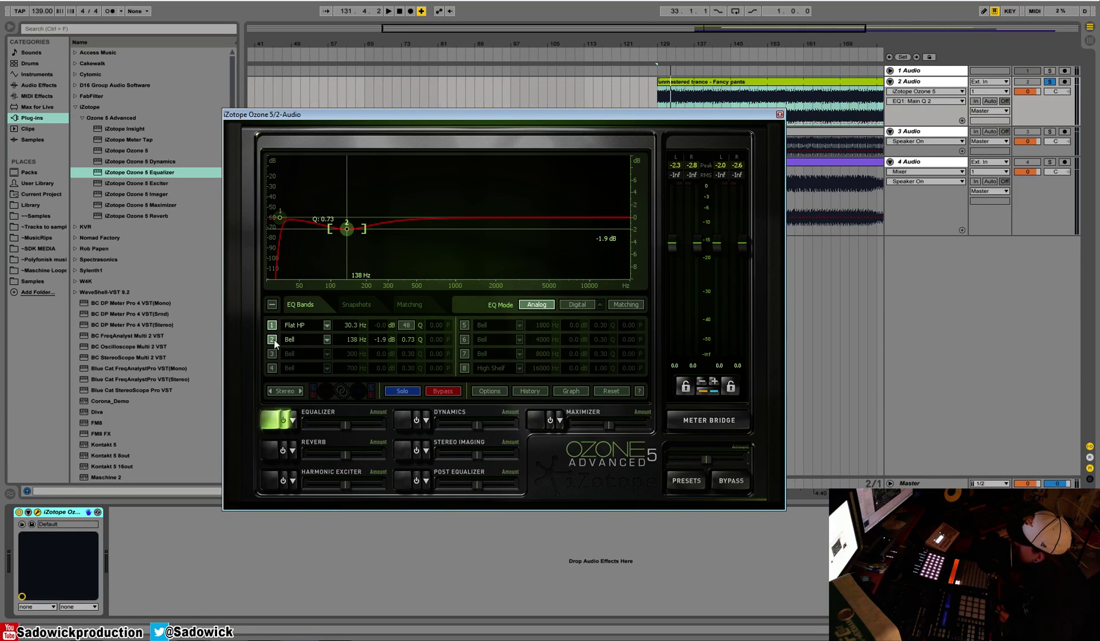
left_click(326, 339)
left_click(326, 339)
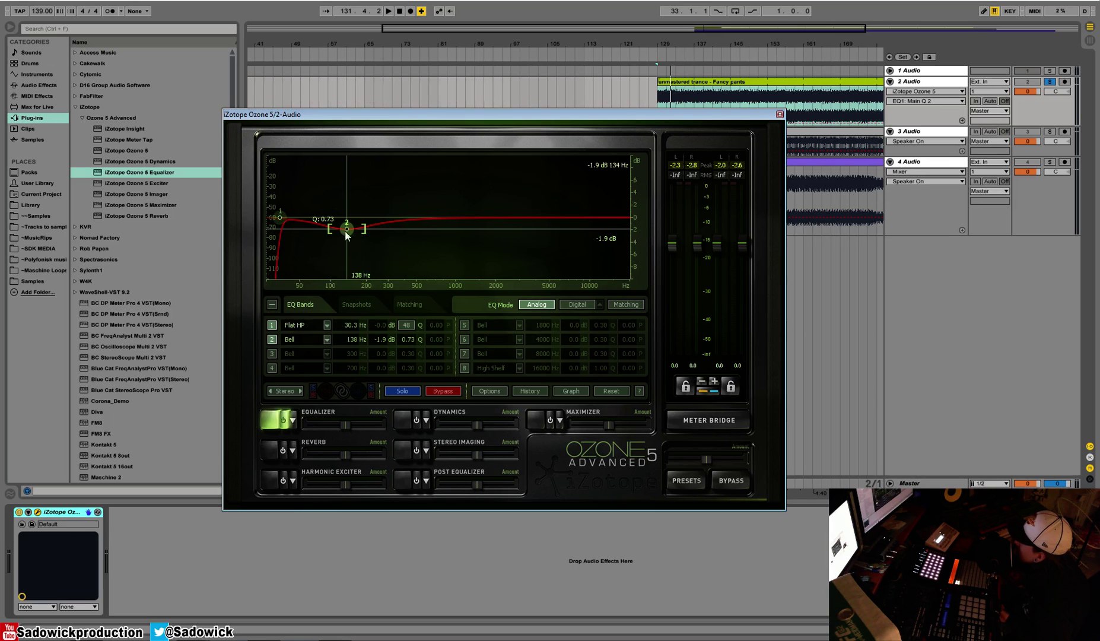
left_click_drag(350, 228, 387, 254)
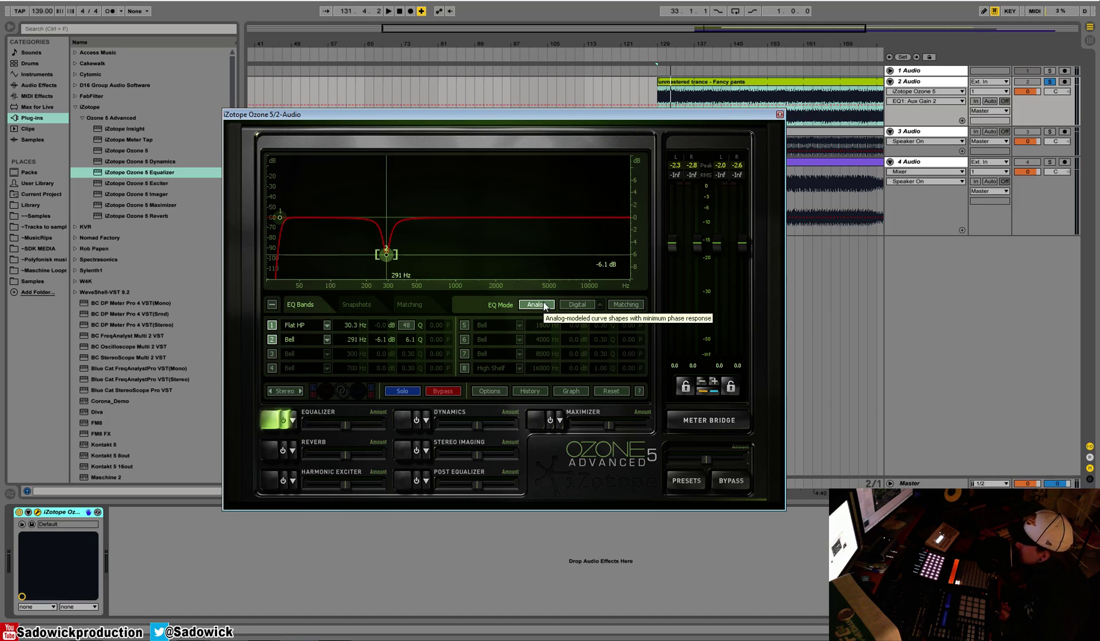
left_click_drag(385, 255, 360, 233)
key("space")
left_click(578, 305)
left_click(599, 305)
left_click(537, 305)
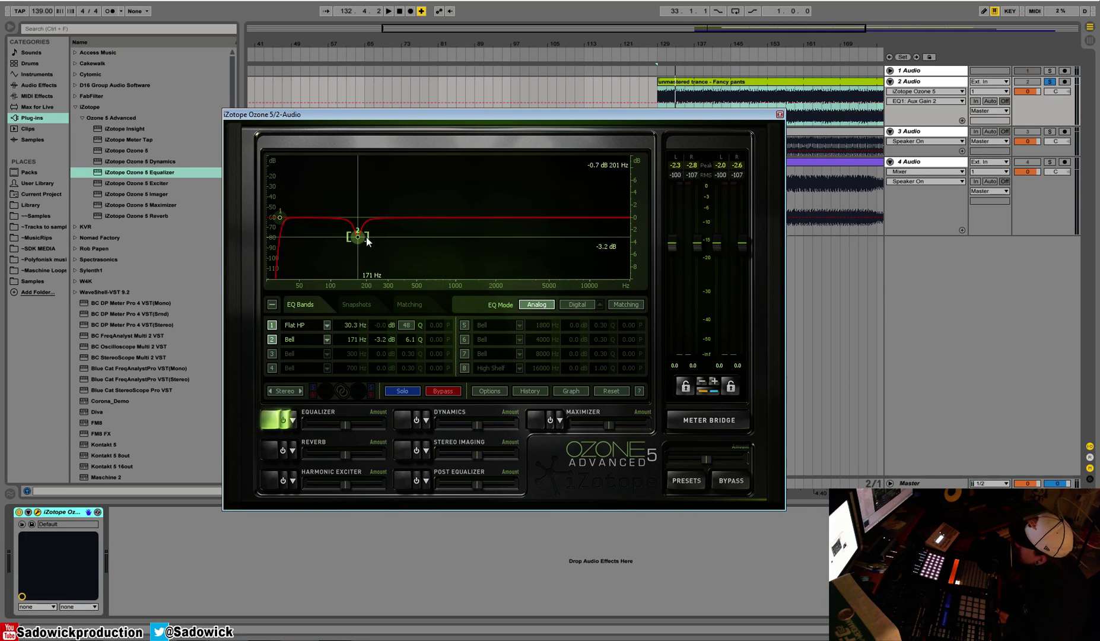
Step: Settle band 2's dip at 326 Hz, -3.4 dB with Q 6.1 while auditioning
mouse_move(369, 240)
left_mouse_down()
mouse_move(393, 231)
mouse_move(383, 234)
left_mouse_up()
scroll(378, 236, "down", 5)
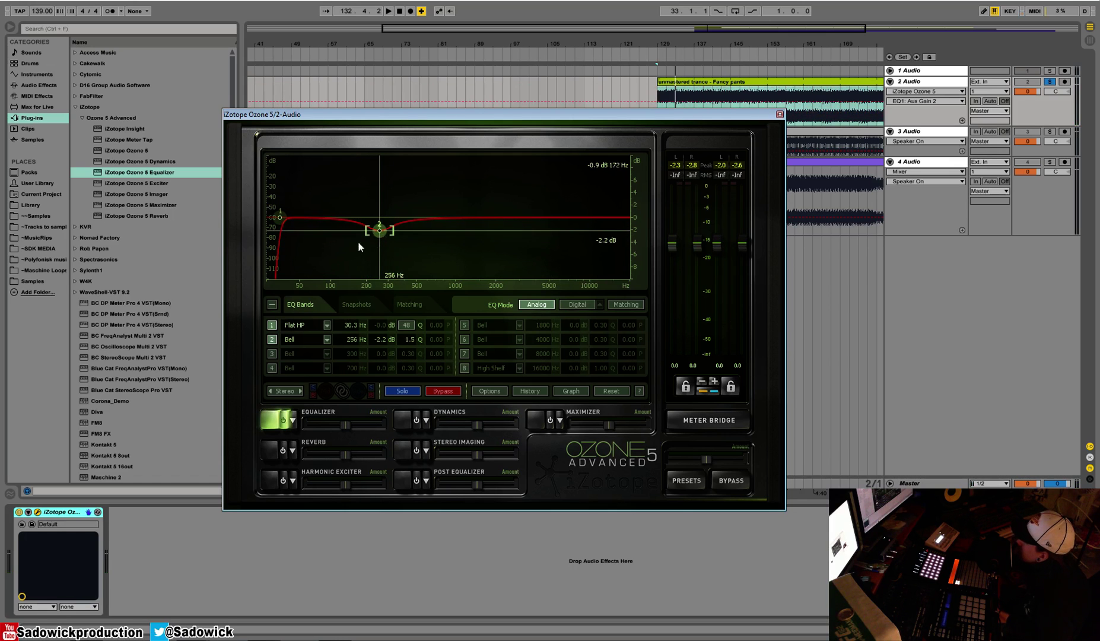
scroll(381, 232, "up", 3)
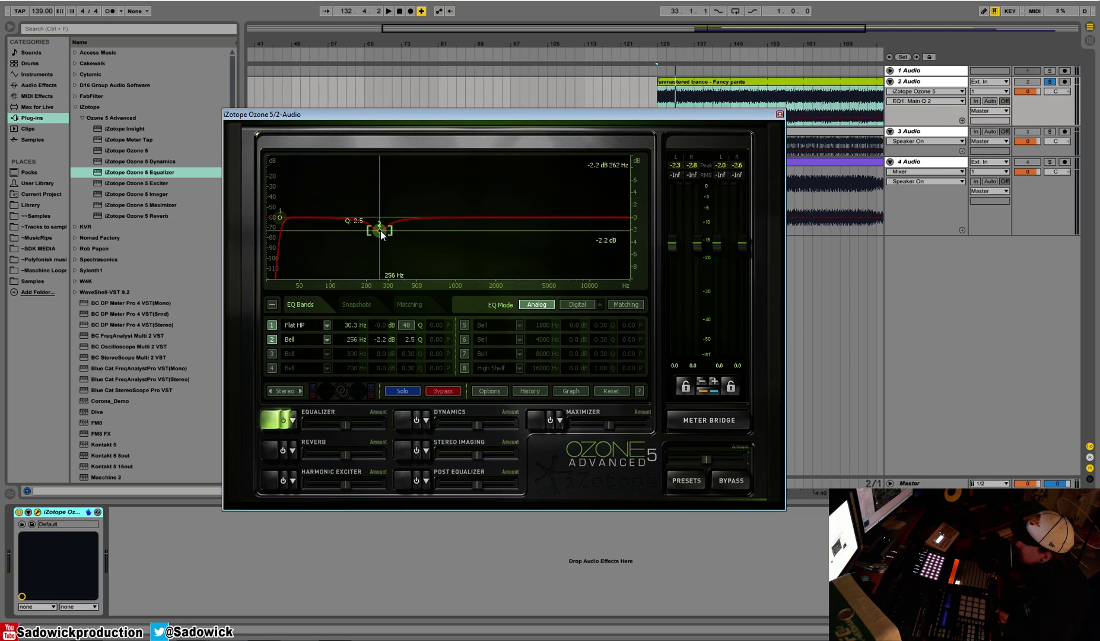
key("space")
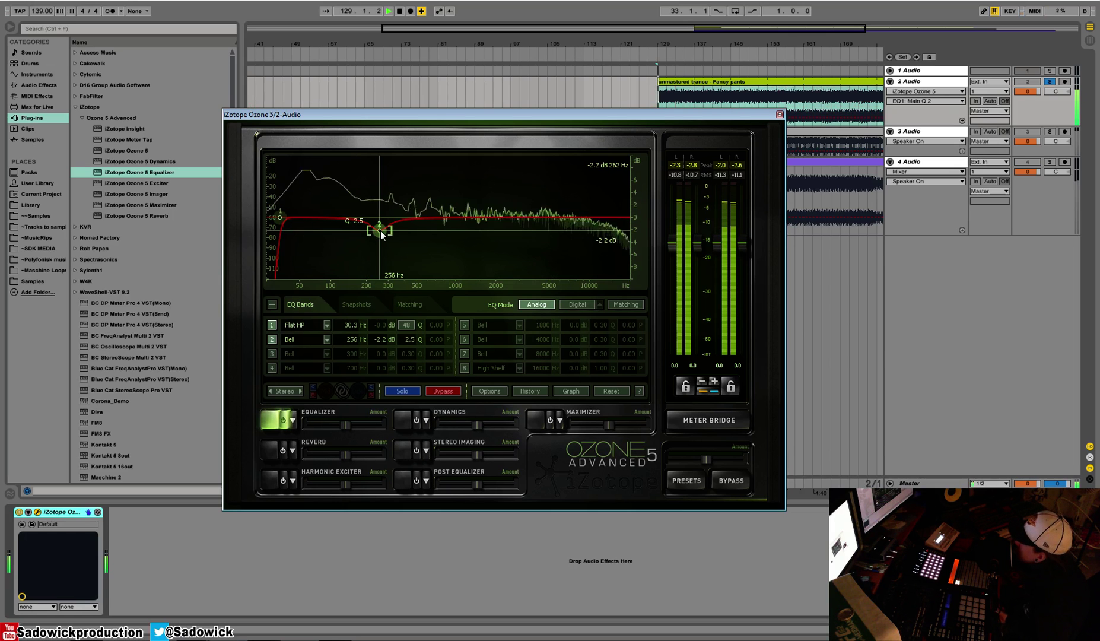
mouse_move(381, 230)
left_mouse_down()
mouse_move(360, 254)
mouse_move(402, 249)
mouse_move(393, 238)
left_mouse_up()
scroll(405, 240, "up", 3)
scroll(405, 239, "up", 2)
key("space")
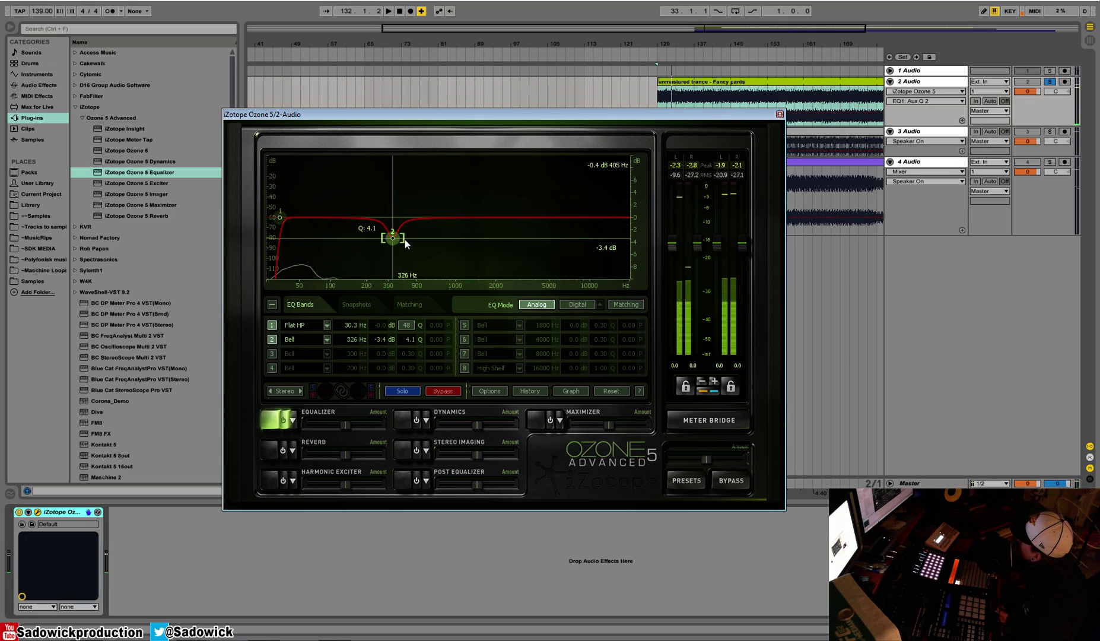
Step: Enable band 4 and lift it 0.7 dB at 1622 Hz during playback
key("space")
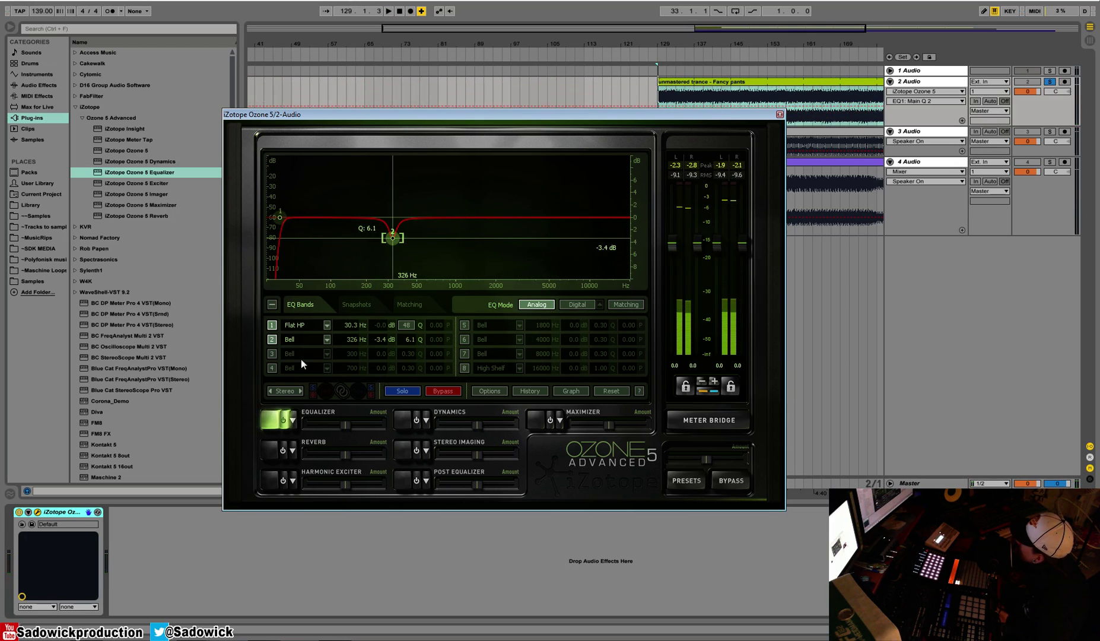
left_click(272, 367)
left_click_drag(433, 216, 487, 218)
key("space")
key("space")
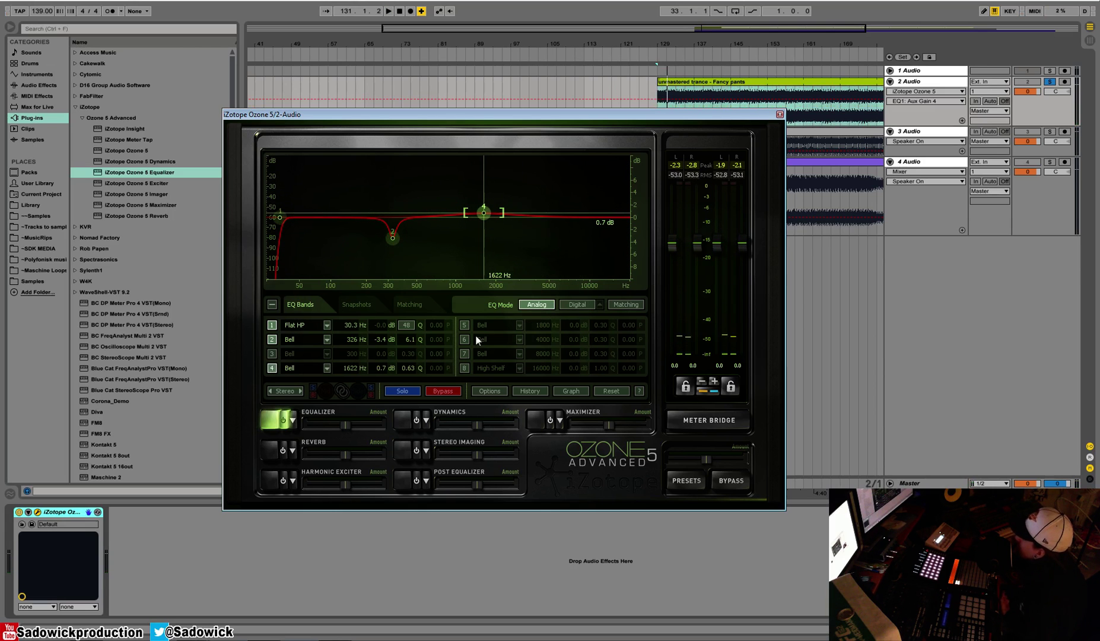
Step: Enable band 8 as a Flat low-pass at 15426 Hz with a 24 dB slope
left_click(465, 368)
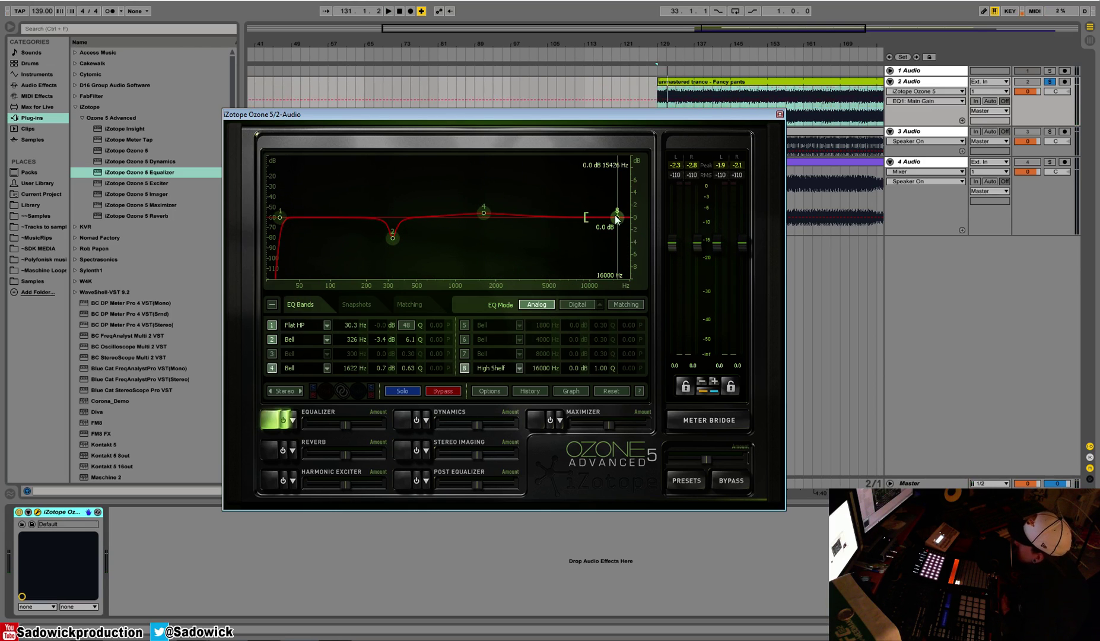
left_click(520, 367)
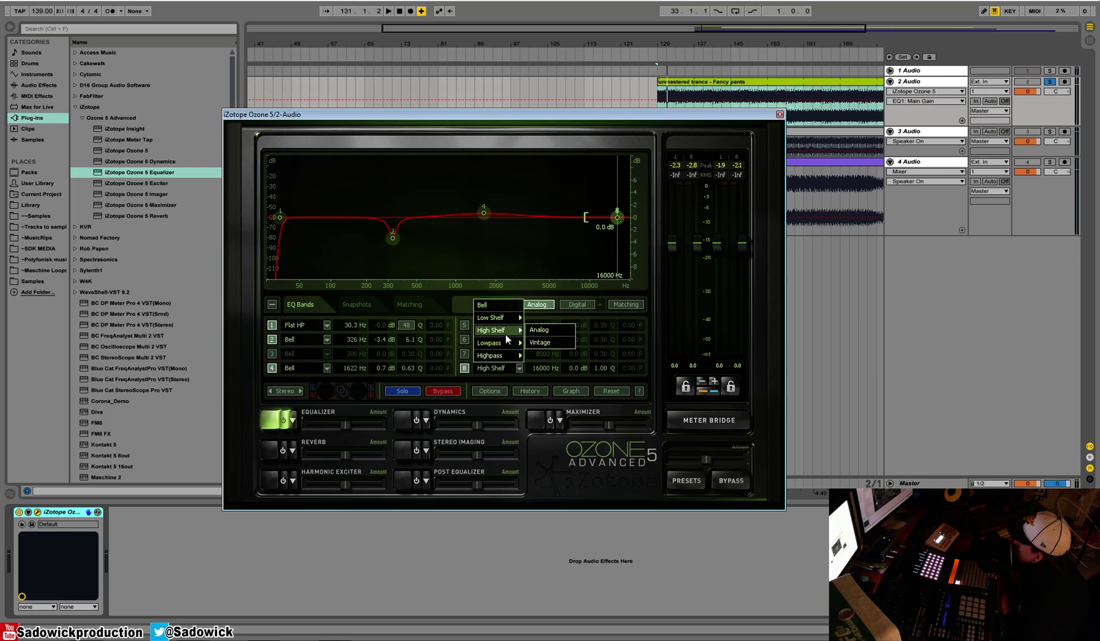
mouse_move(506, 343)
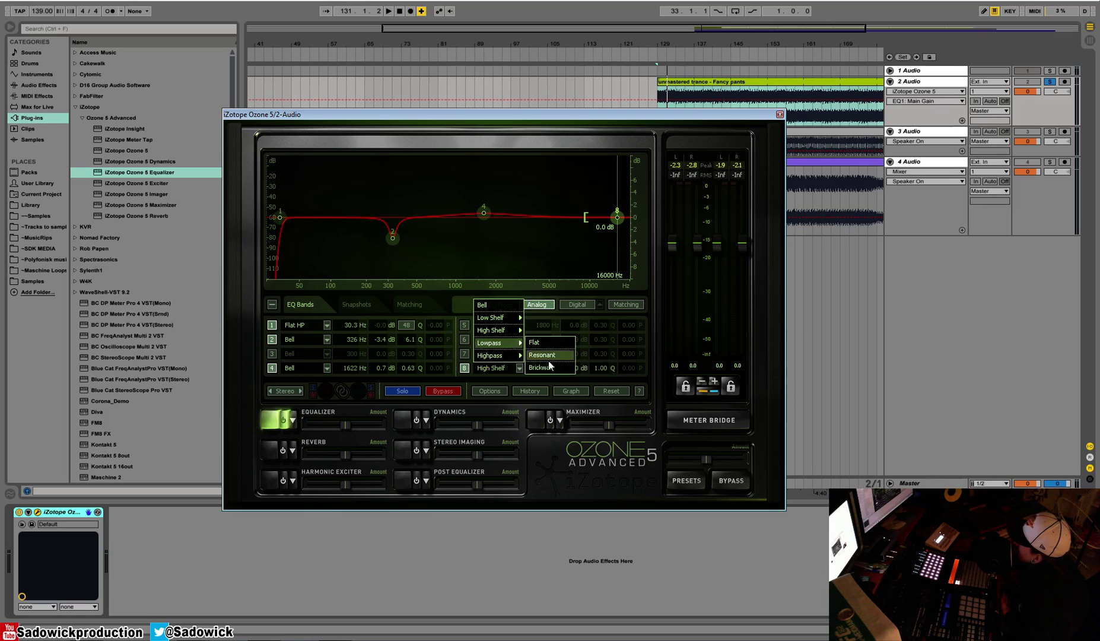
left_click(537, 344)
left_click_drag(584, 220, 615, 218)
Step: Play the track to audition the new low-pass curve, then stop
key("space")
key("space")
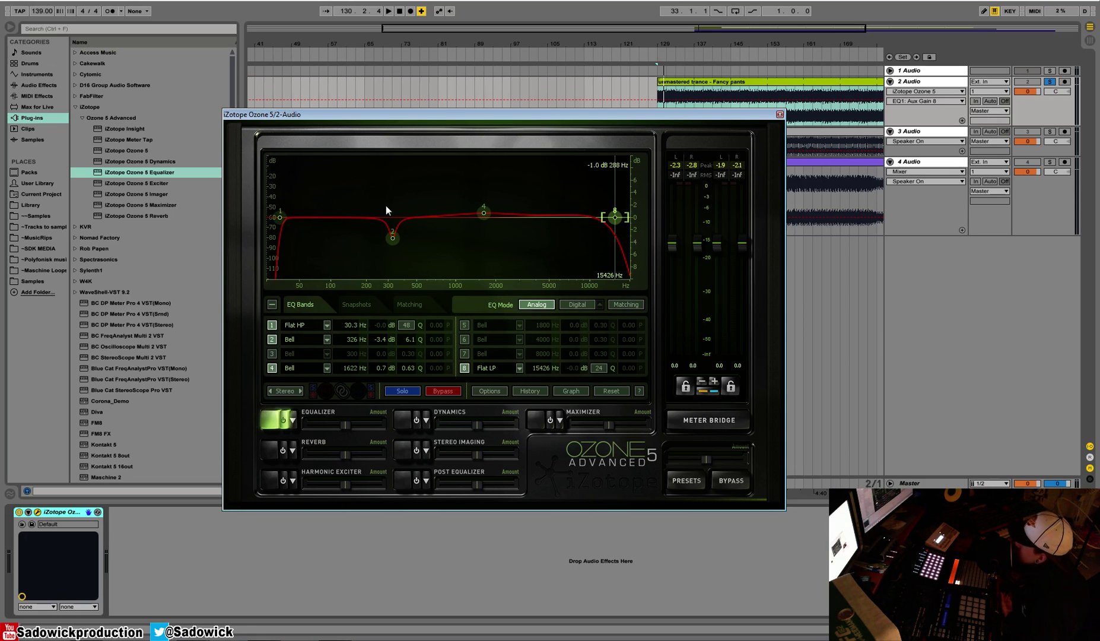
key("space")
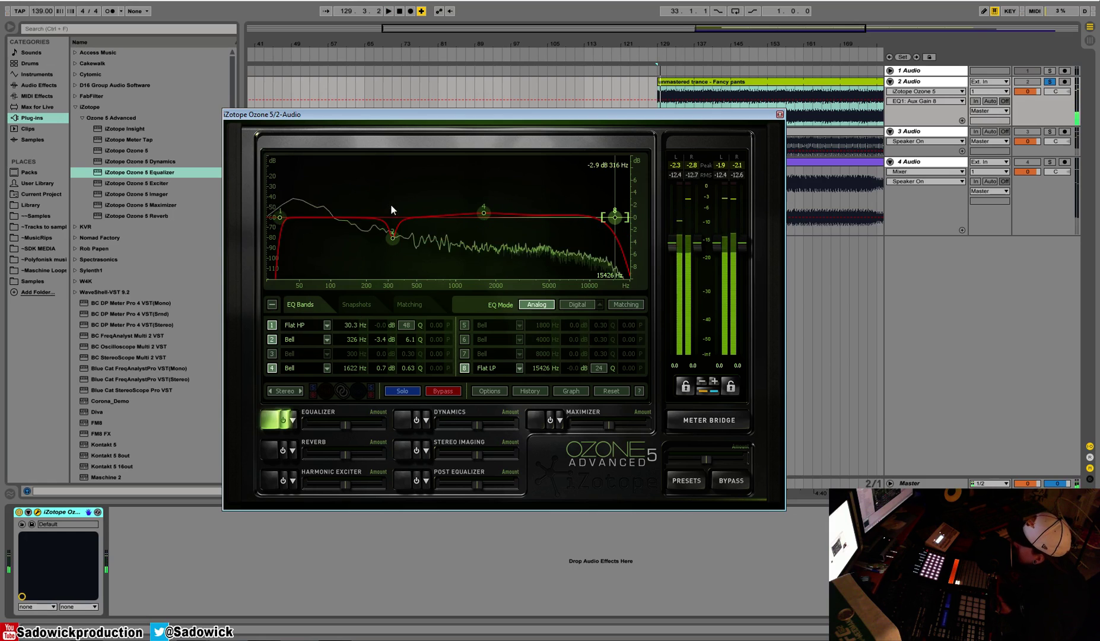
key("space")
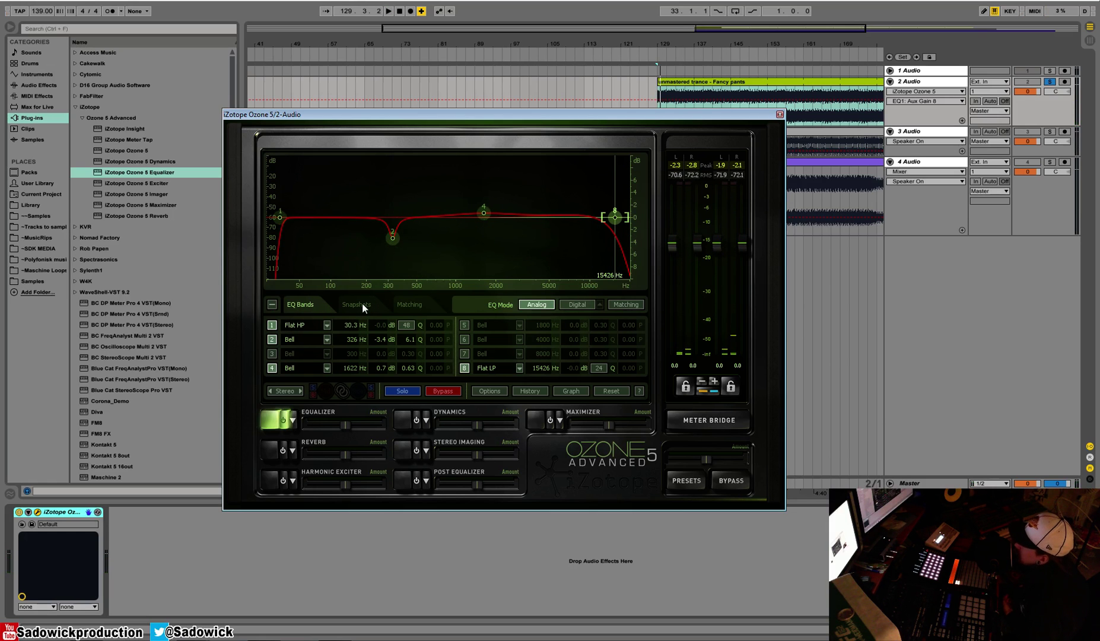
Step: In the Snapshots panel, compare the 6dB and Pink guides on the curve, leaving both unchecked
left_click(362, 304)
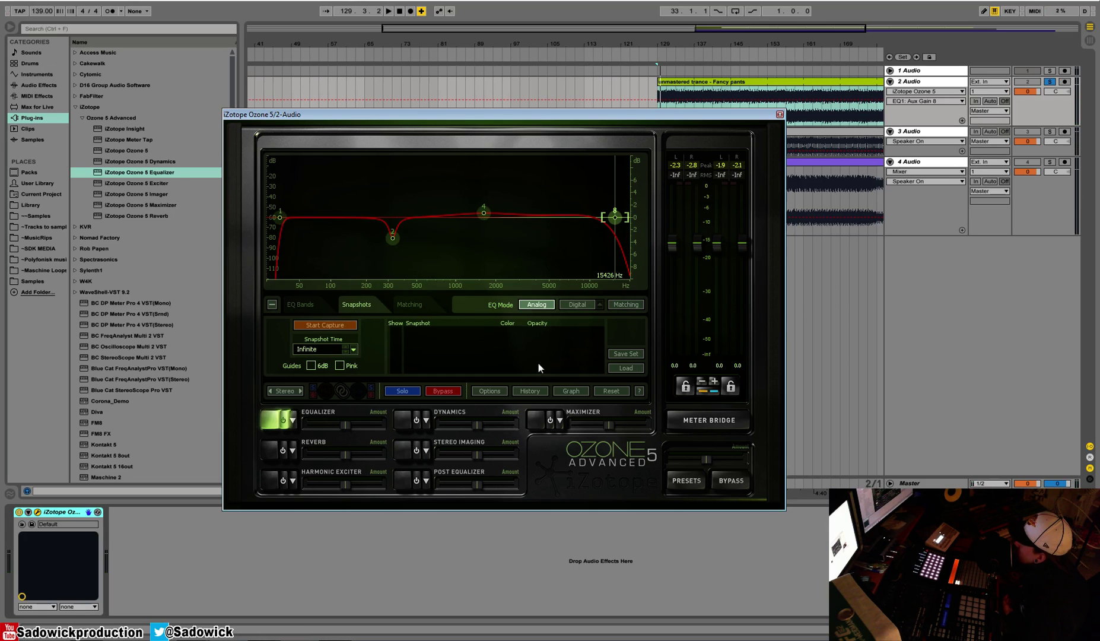
left_click(311, 366)
left_click(340, 365)
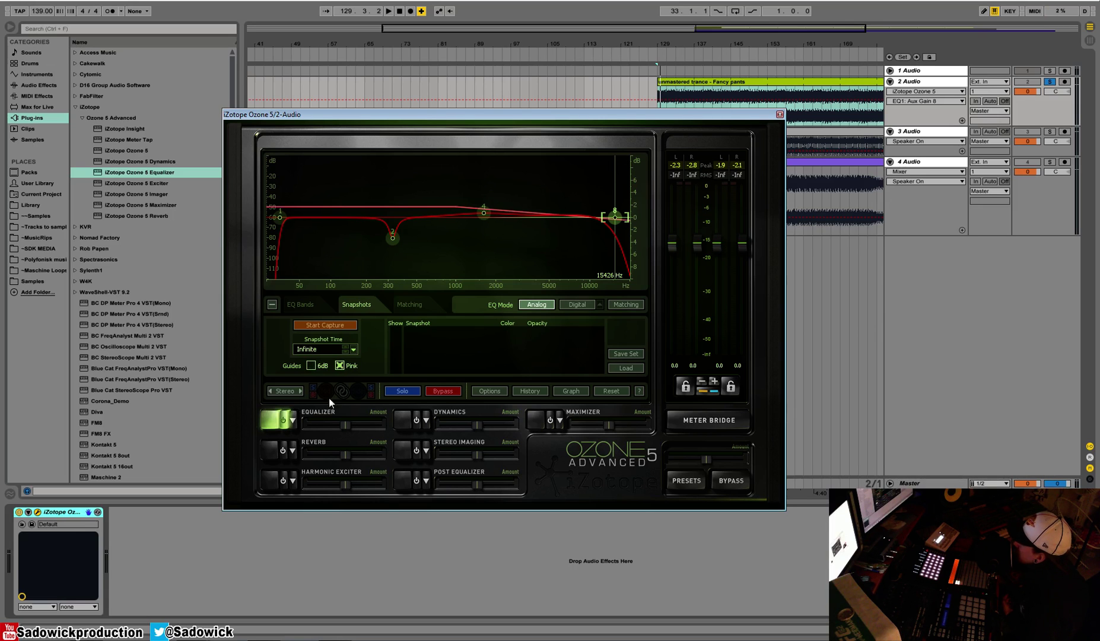
left_click(311, 365)
left_click(341, 365)
left_click(310, 365)
left_click(310, 366)
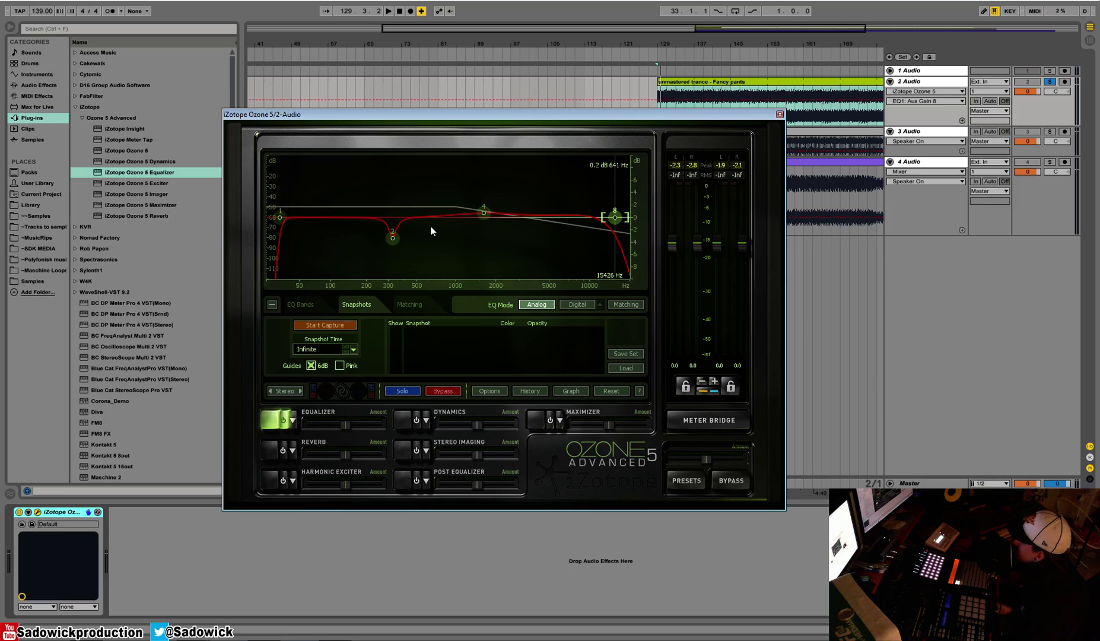
key("space")
key("space")
left_click(311, 366)
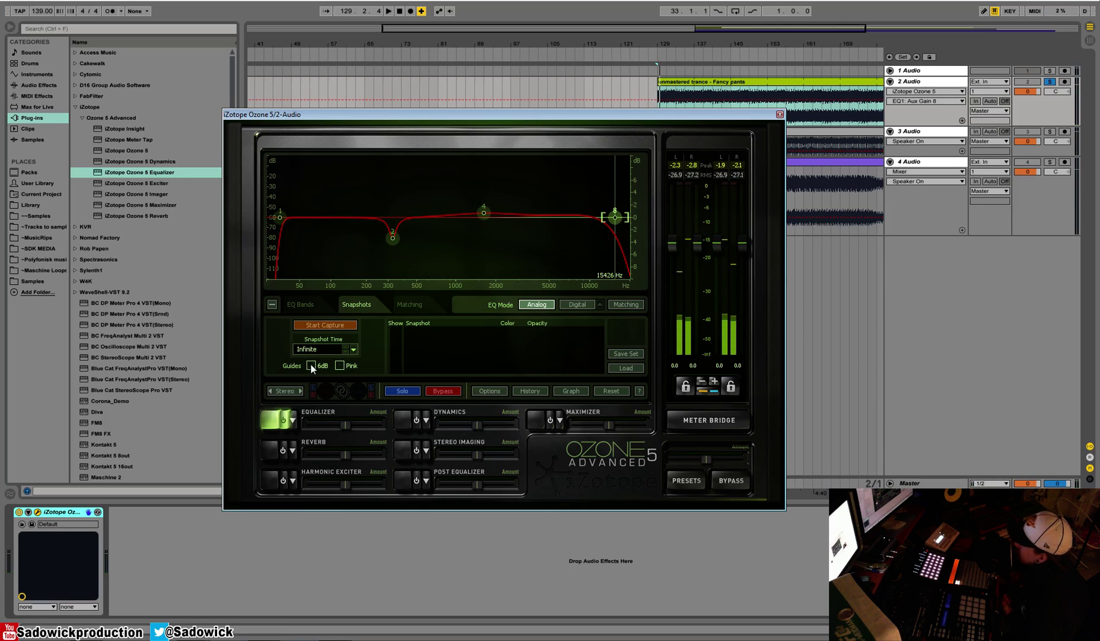
Step: Switch from the Matching panel back to the EQ Bands parameter table
left_click(409, 304)
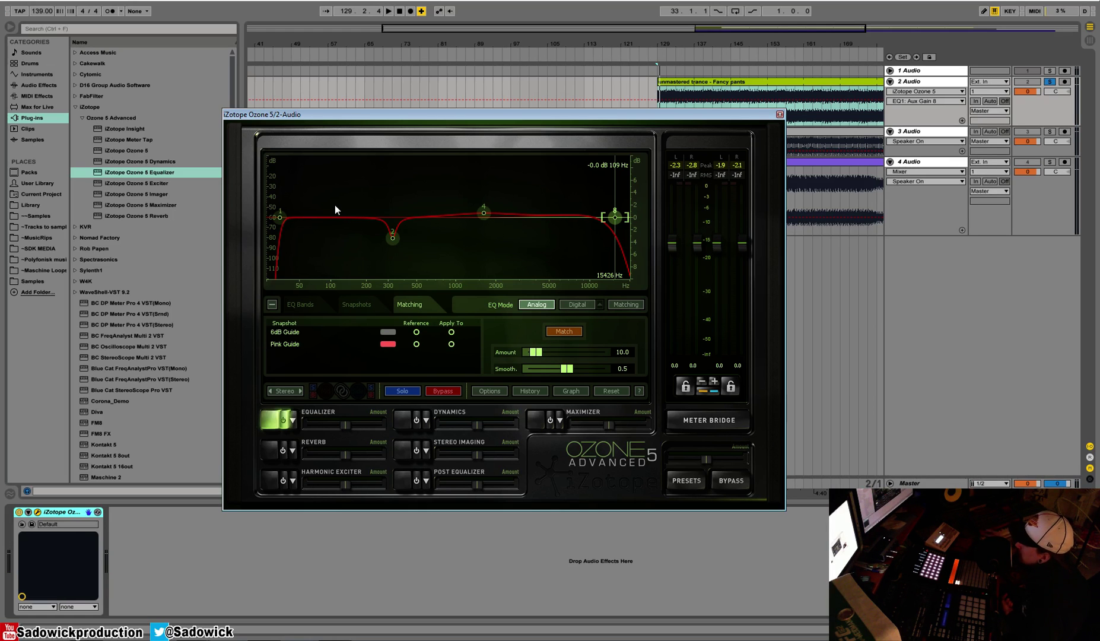
left_click(300, 302)
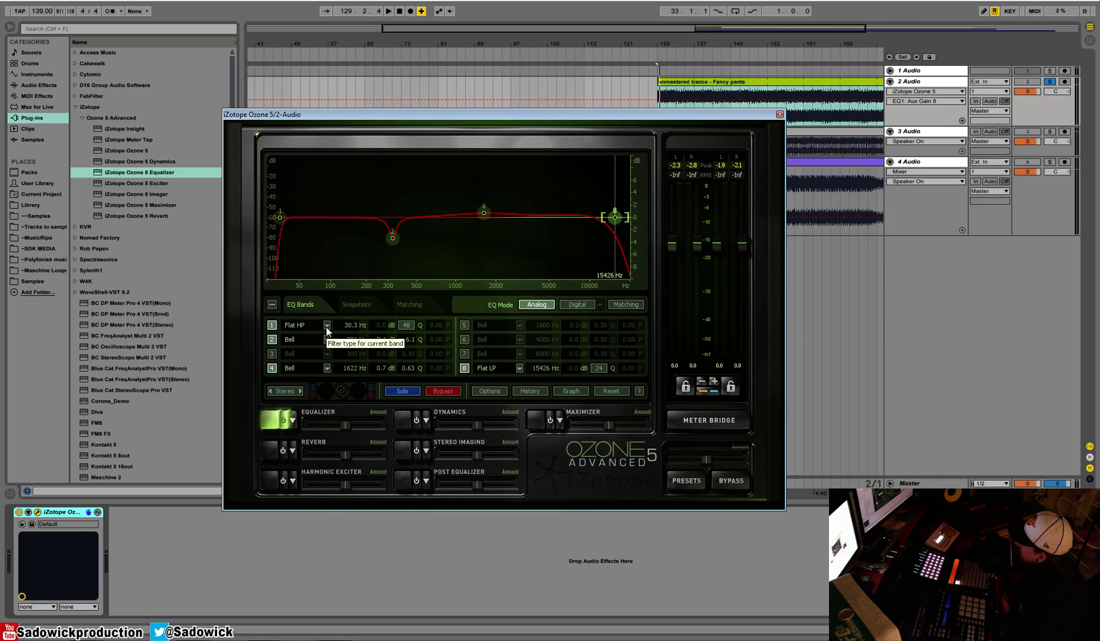
Step: Switch on the Post Equalizer and set its EQ Mode to Digital
left_click(403, 483)
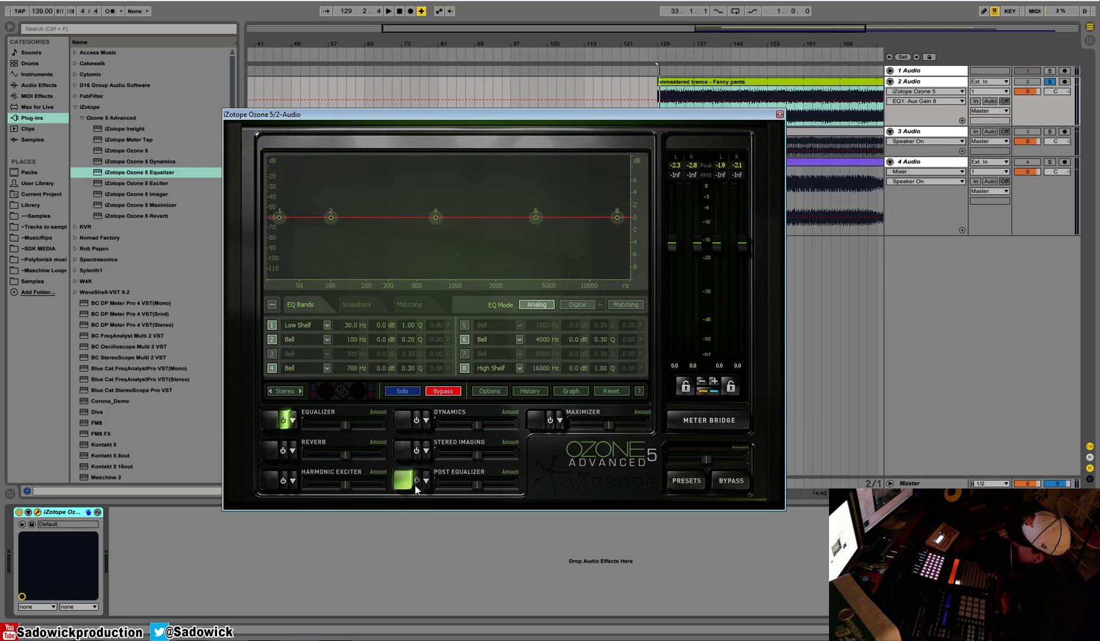
left_click(416, 483)
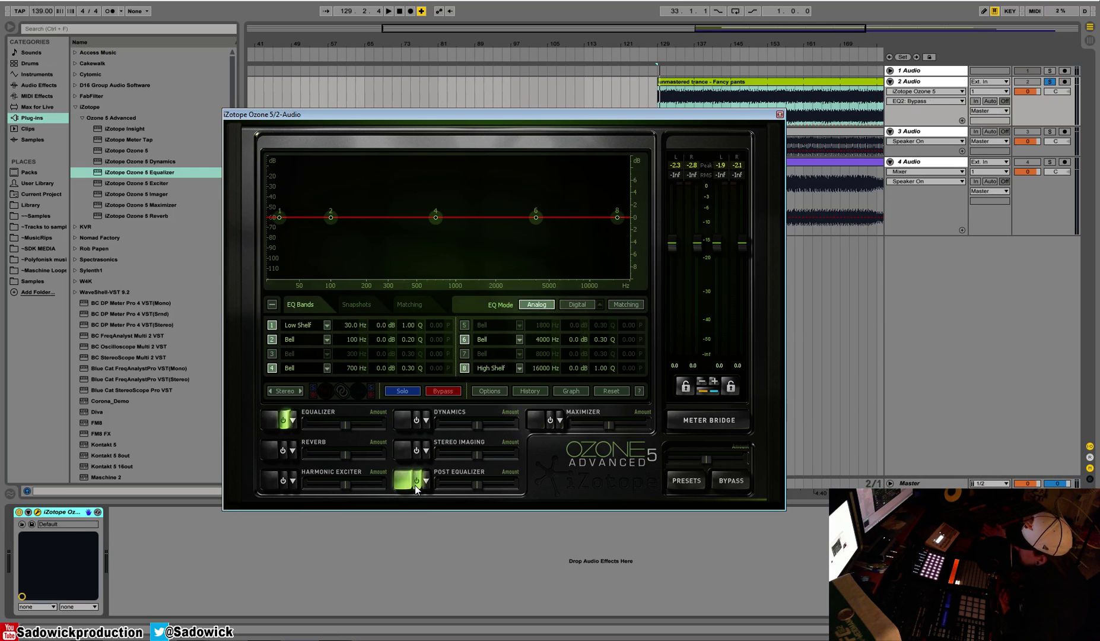
left_click(568, 305)
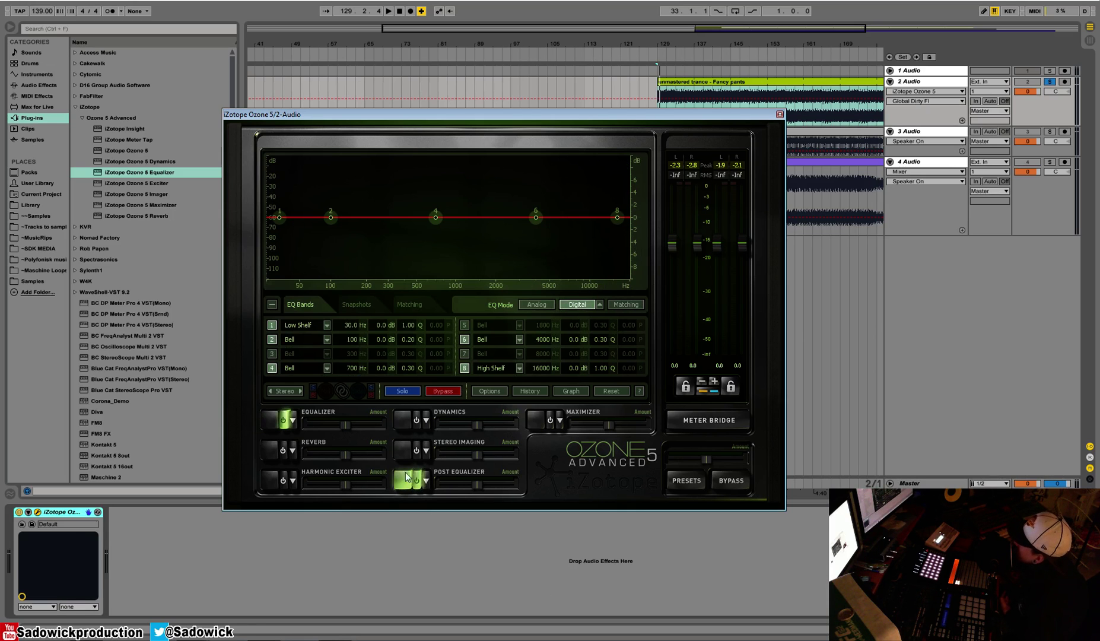
Step: Check the processing order graph, then nudge band 8 to about 16684 Hz
left_click(567, 390)
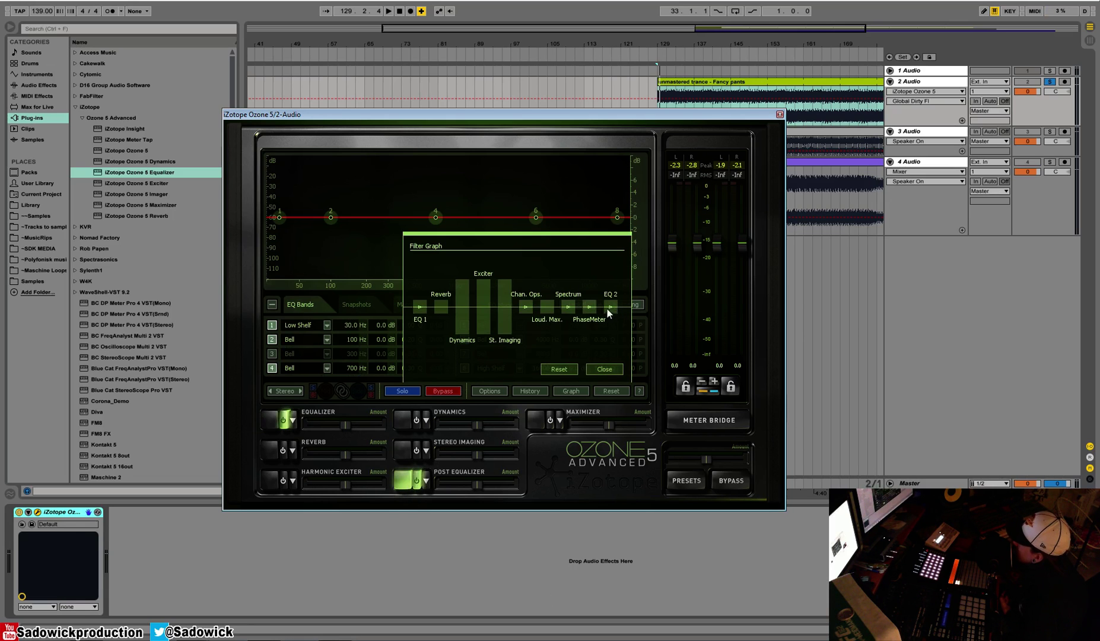
left_click(610, 368)
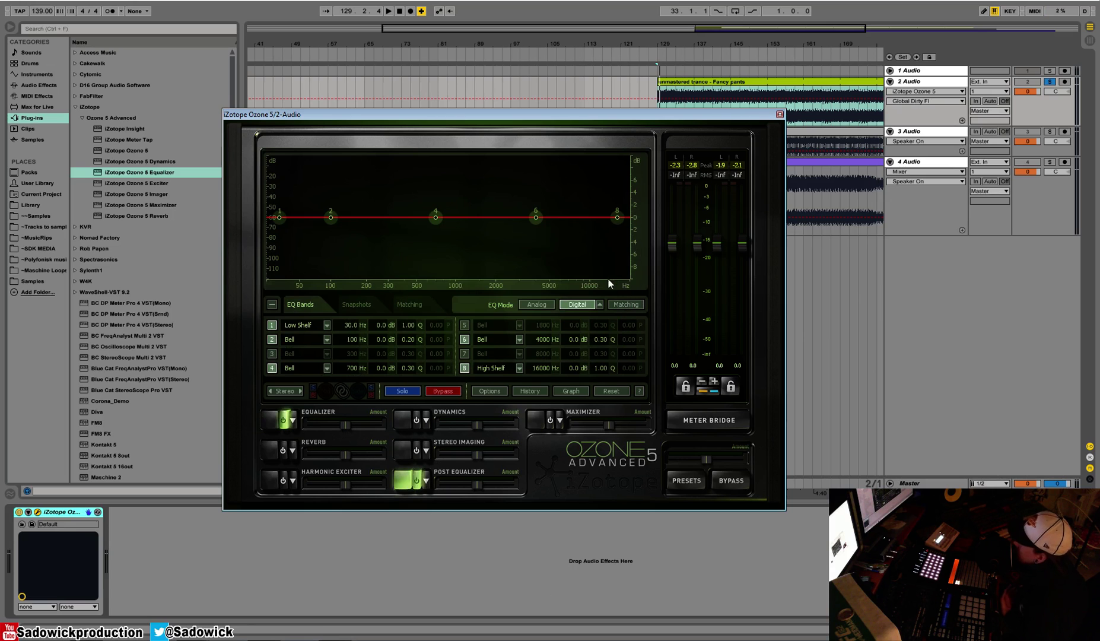
left_click(616, 217)
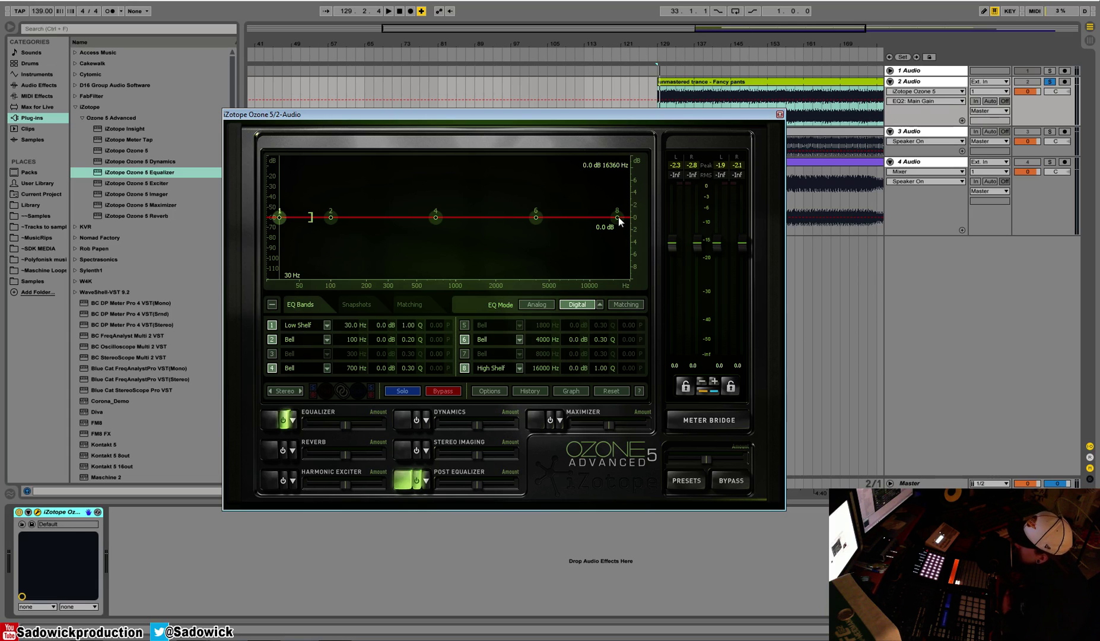
left_click_drag(617, 218, 620, 215)
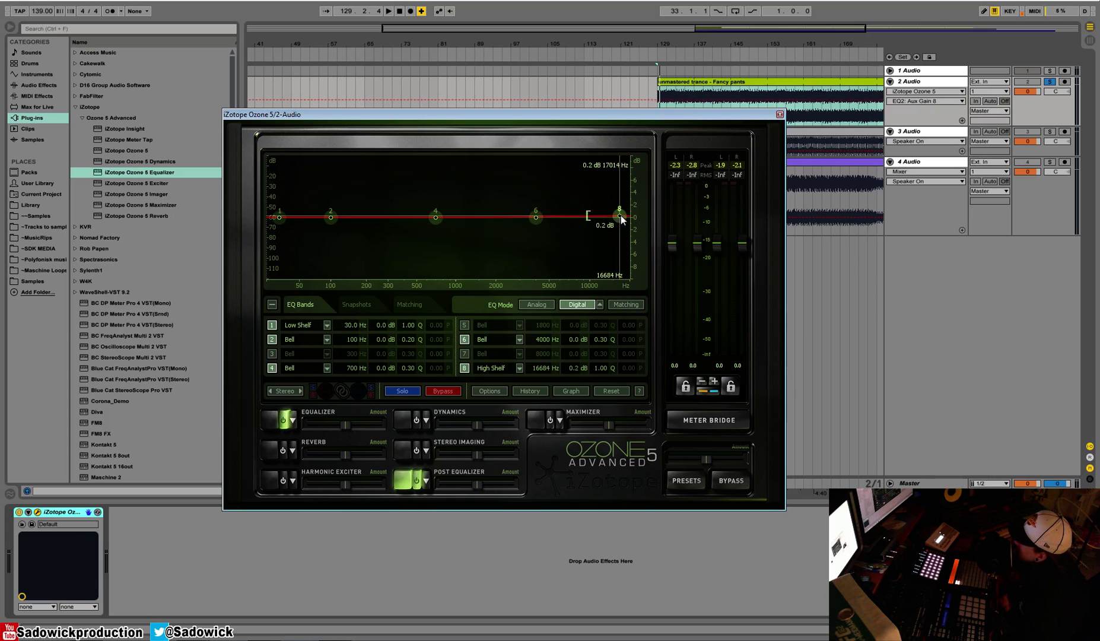
Step: Change Post EQ band 8 to a Brickwall low-pass filter
left_click(509, 370)
mouse_move(502, 355)
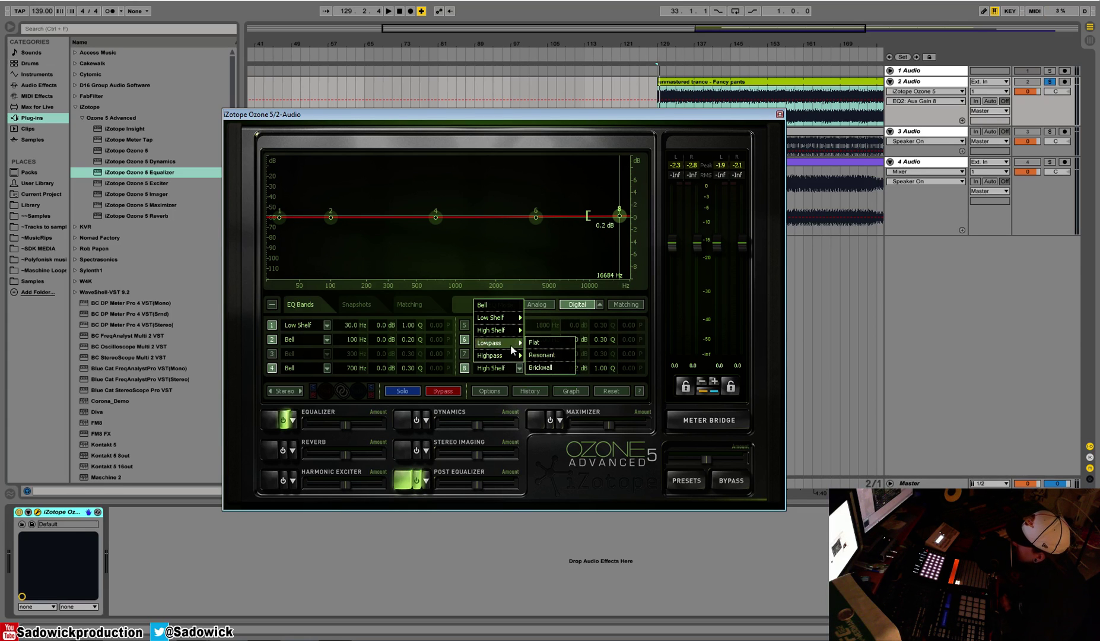
left_click(552, 366)
mouse_move(619, 218)
left_mouse_down()
mouse_move(595, 224)
mouse_move(624, 222)
left_mouse_up()
Step: Adjust the low-pass cutoff while playing, settling near 16521 Hz
key("space")
key("space")
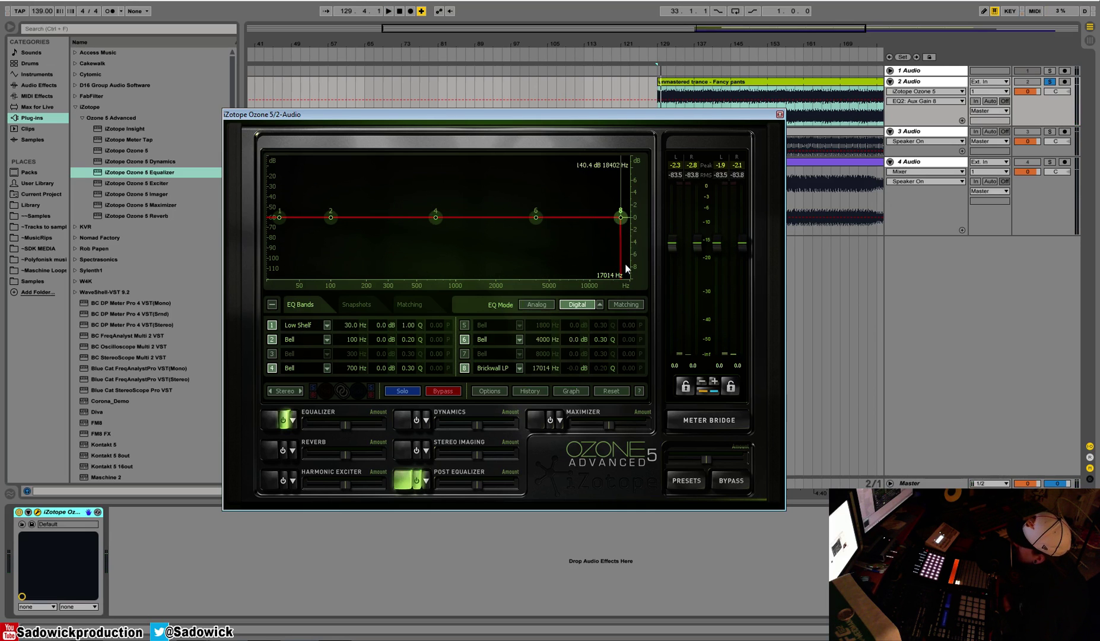
left_click_drag(621, 220, 617, 219)
key("space")
key("space")
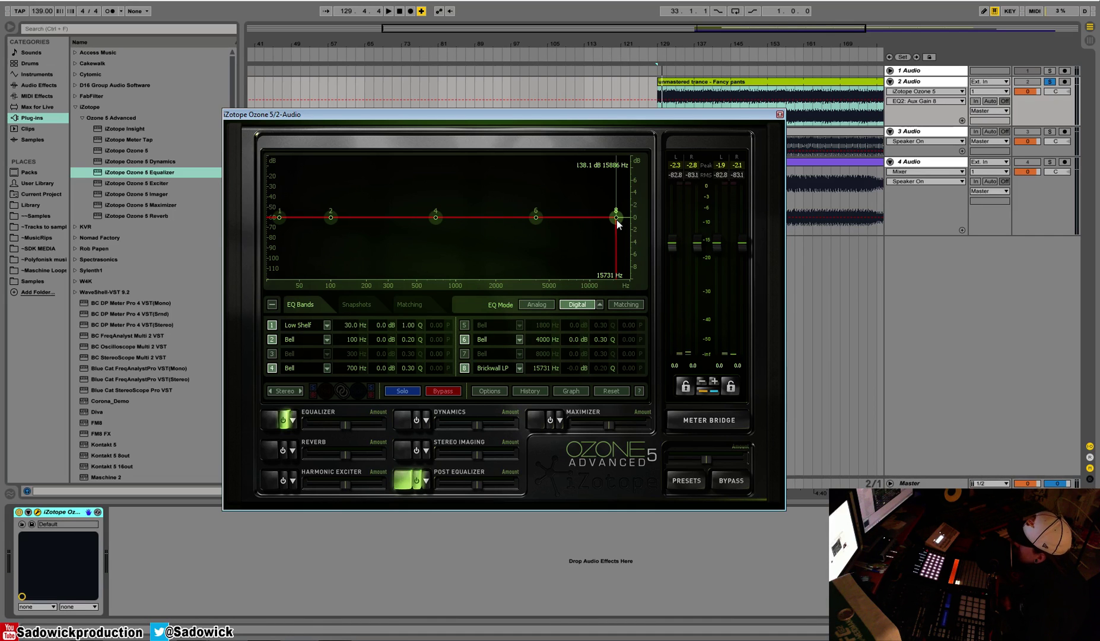
left_click_drag(616, 219, 622, 224)
key("space")
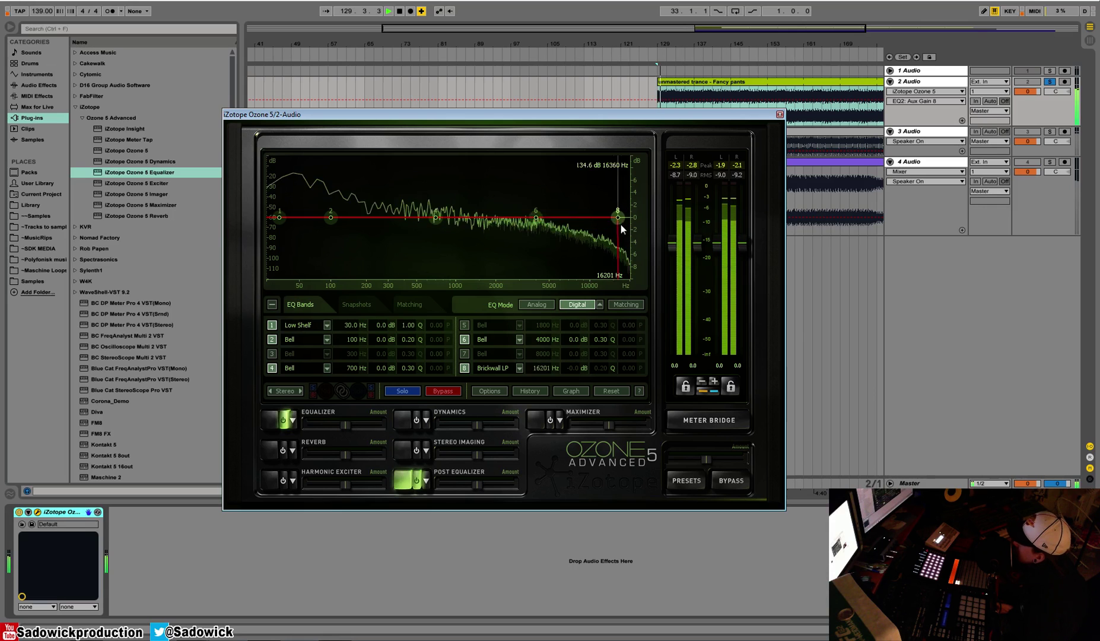
key("space")
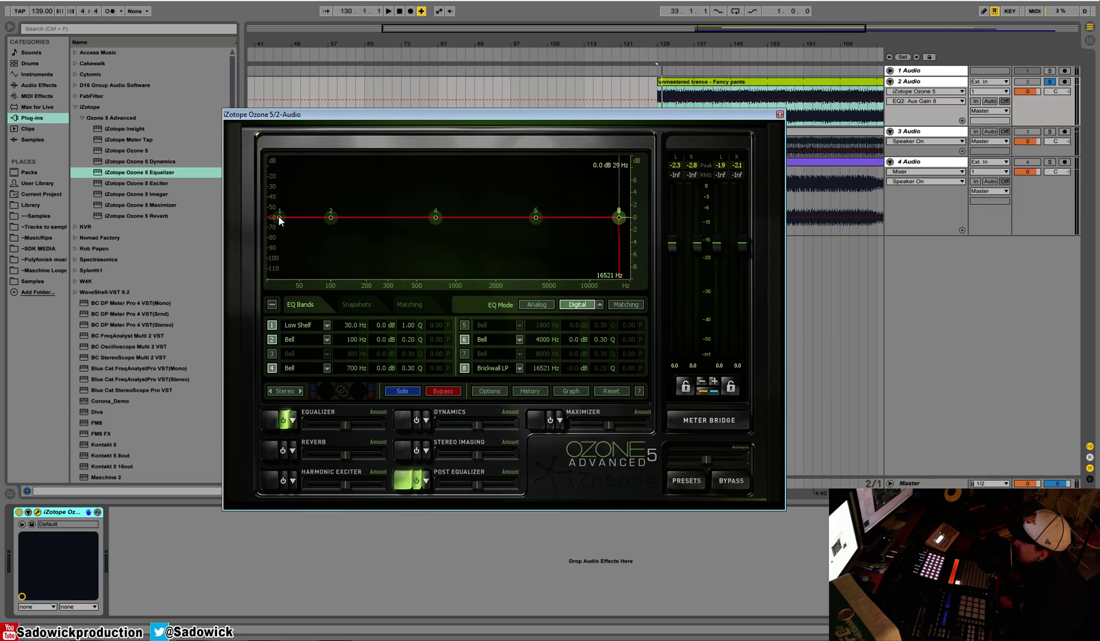
Step: Change Post EQ band 1 to a Brickwall high-pass around 40 Hz
left_click(326, 325)
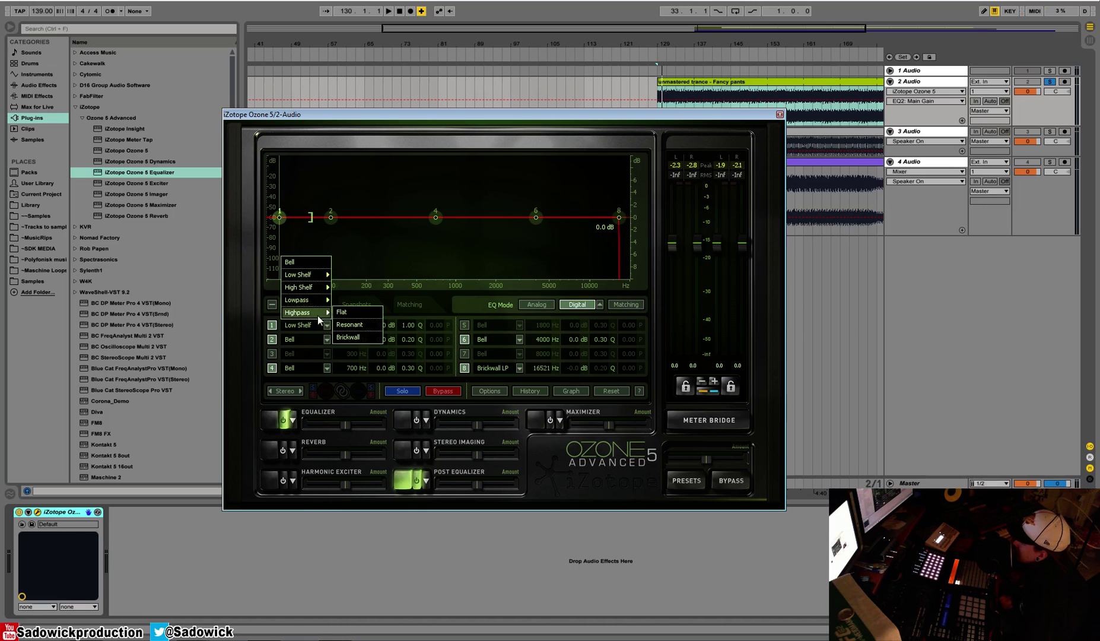
mouse_move(313, 312)
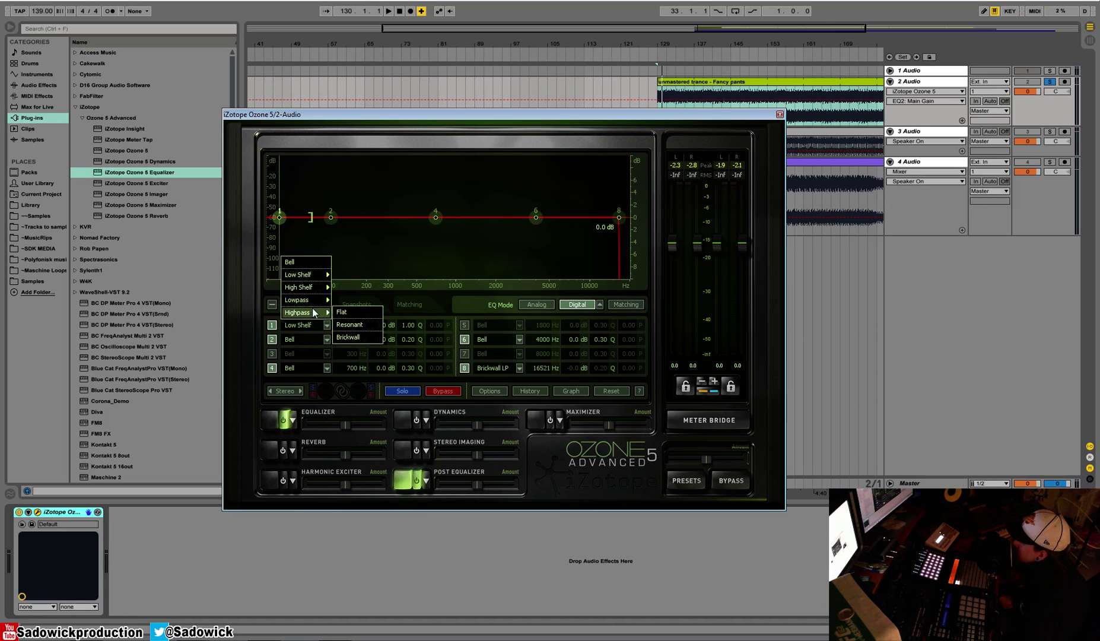
left_click(347, 336)
mouse_move(279, 217)
left_mouse_down()
mouse_move(306, 220)
mouse_move(278, 221)
left_mouse_up()
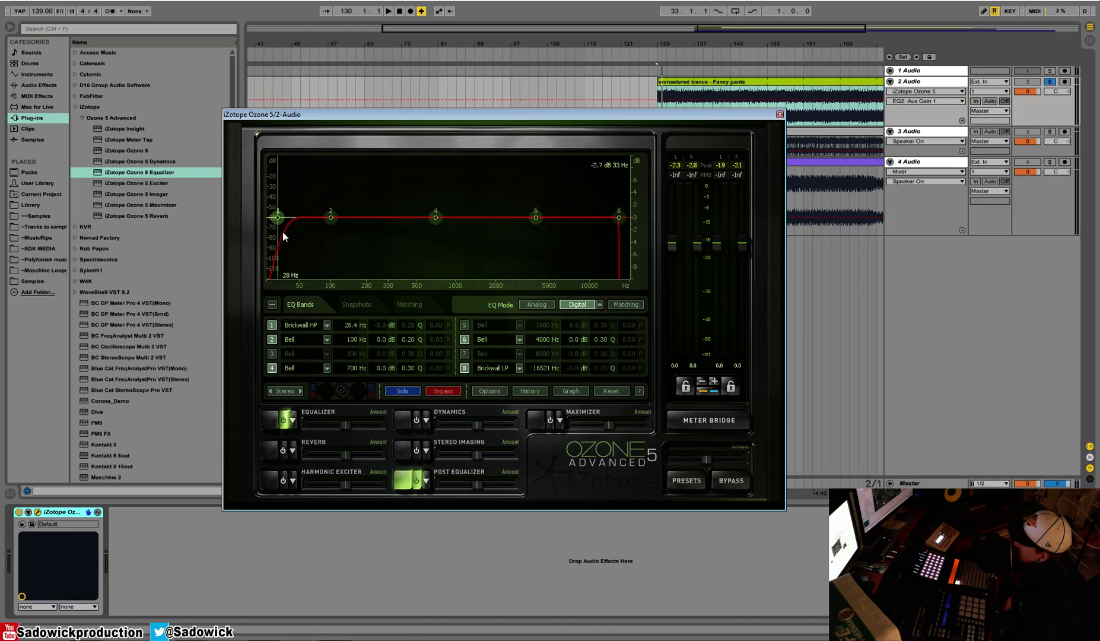
Step: Sweep the high-pass cutoff up to about 3174 Hz while playing, then back down to about 29.9 Hz
left_click_drag(285, 222, 396, 248)
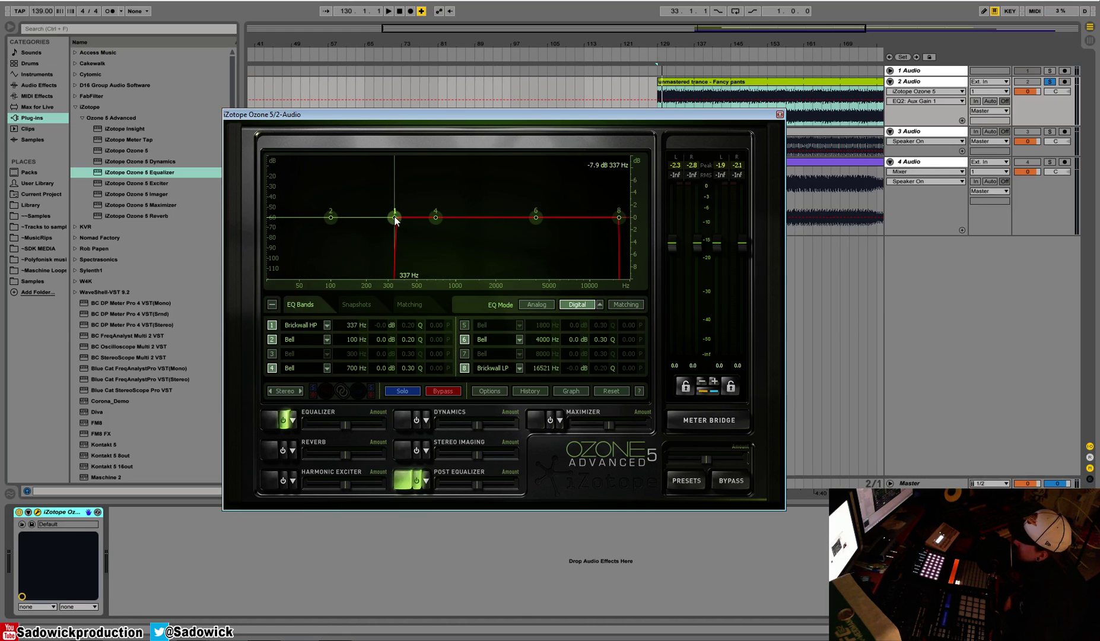
left_click_drag(395, 220, 493, 229)
key("space")
key("space")
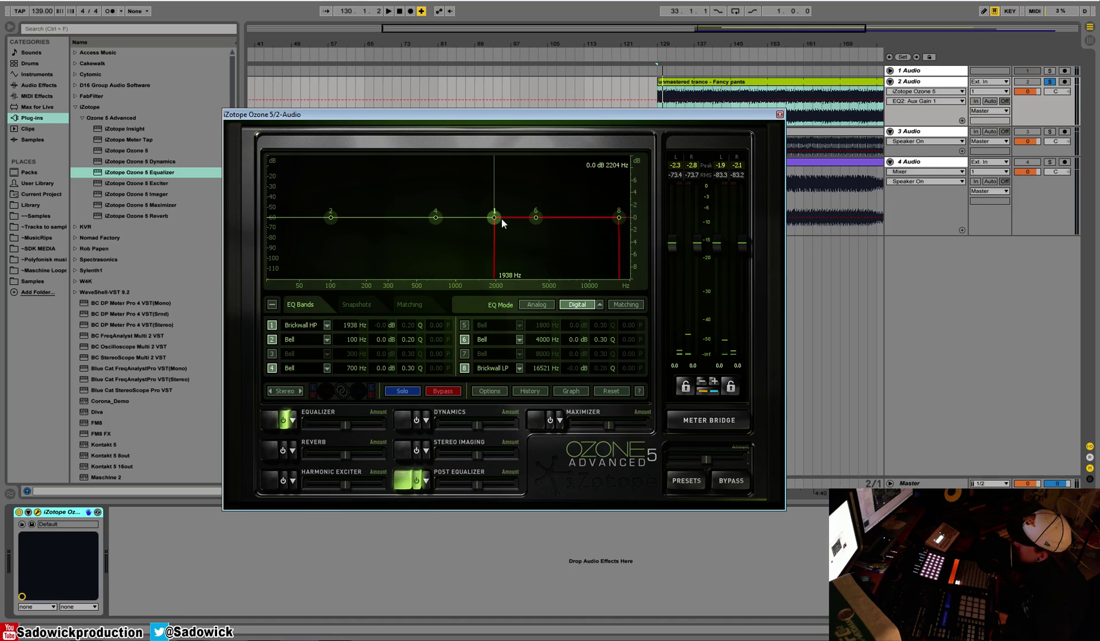
key("space")
left_click_drag(496, 220, 279, 217)
key("space")
key("space")
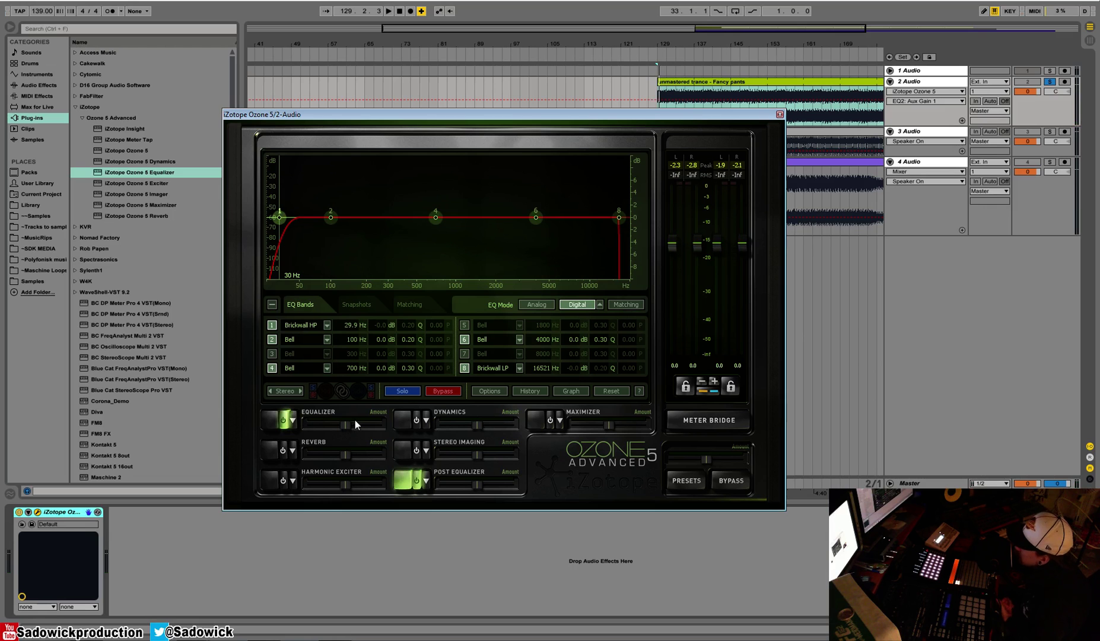
left_click(272, 418)
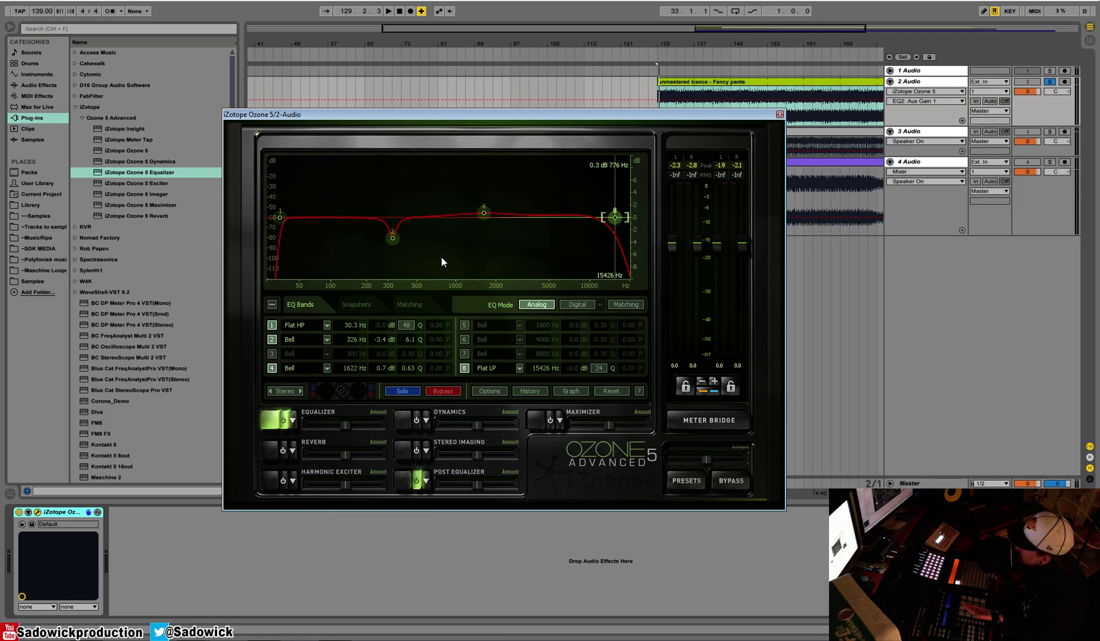
left_click(404, 483)
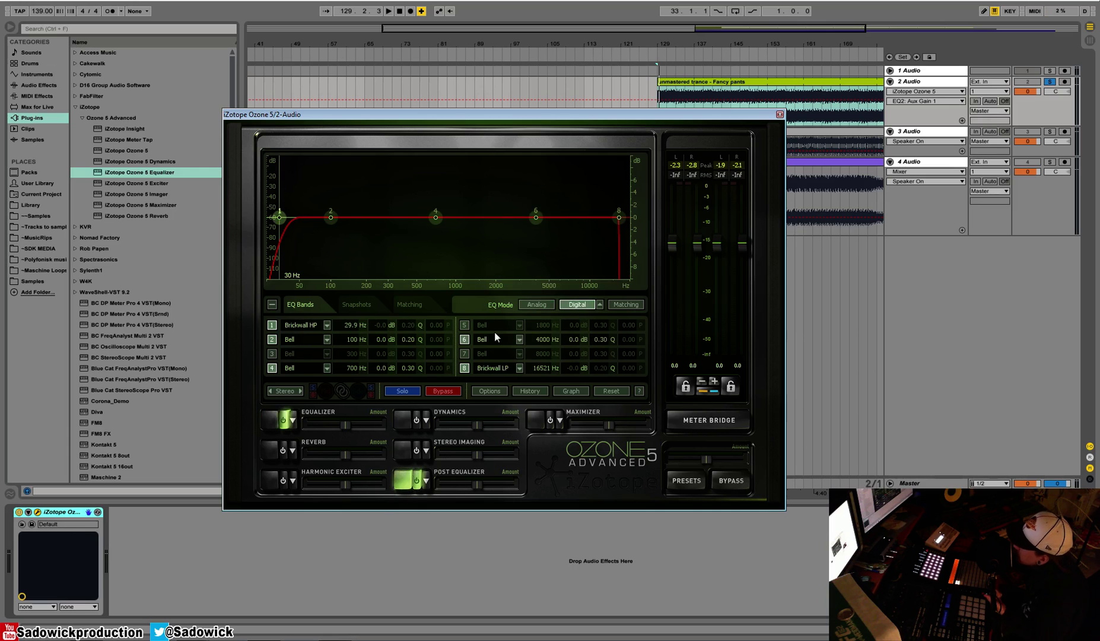
Step: A/B Ozone against bypass during playback, then return to the analog Equalizer curve
left_click(733, 480)
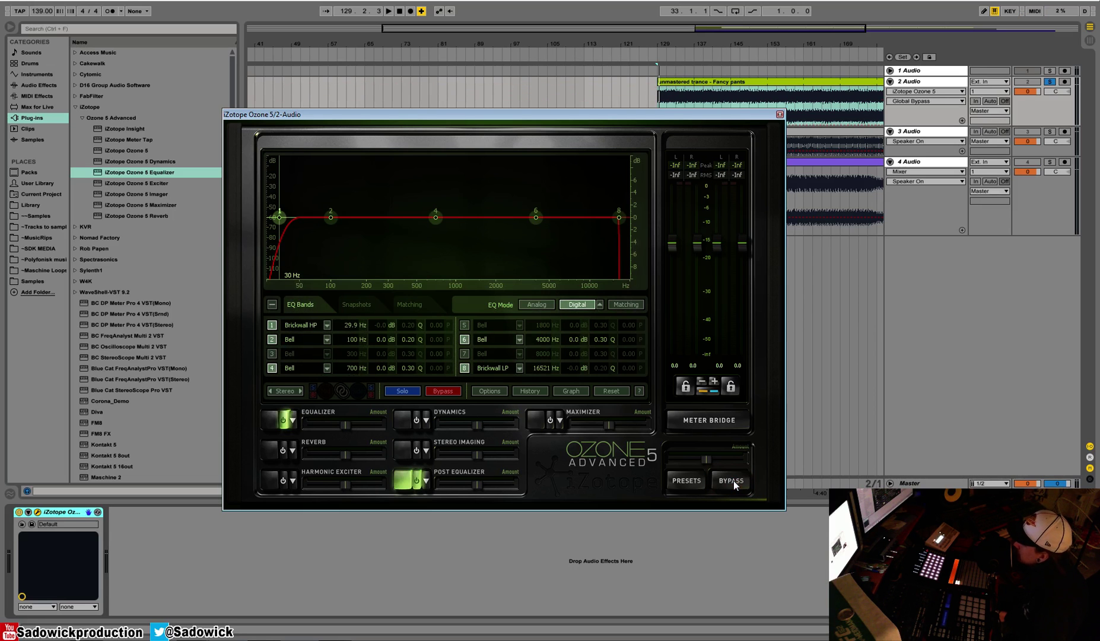
key("space")
left_click(733, 481)
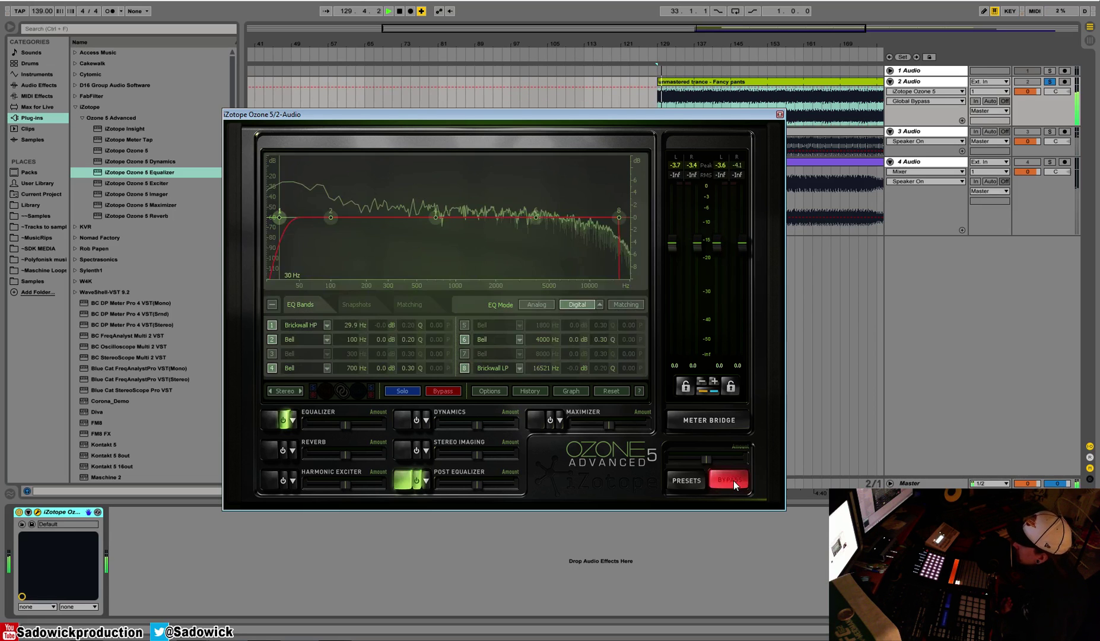
left_click(733, 481)
left_click(734, 480)
left_click(734, 480)
key("space")
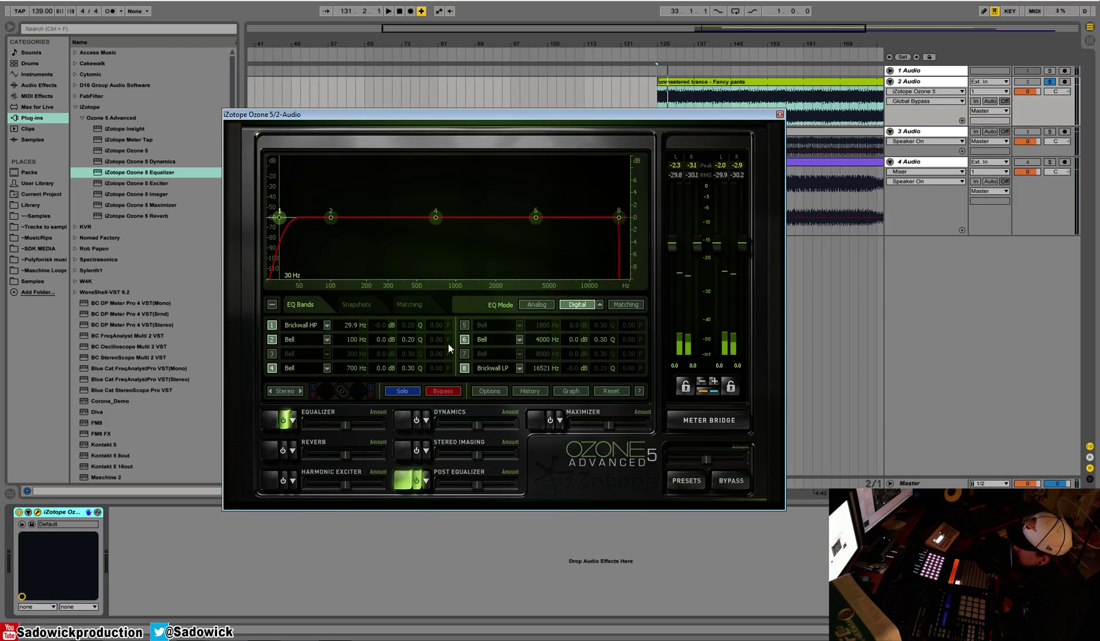
left_click(271, 424)
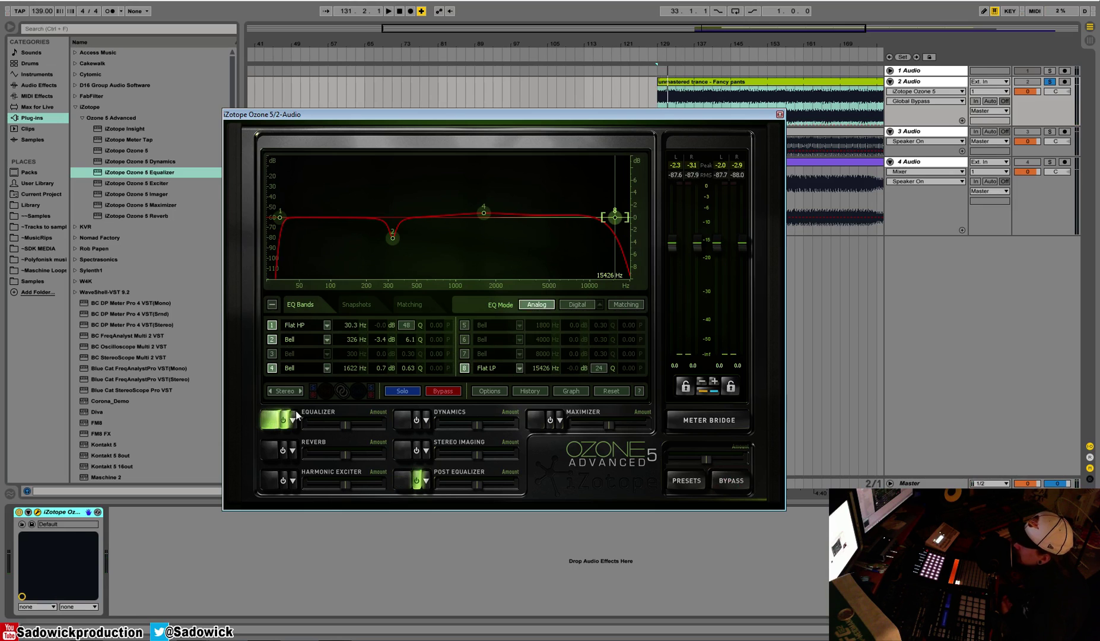